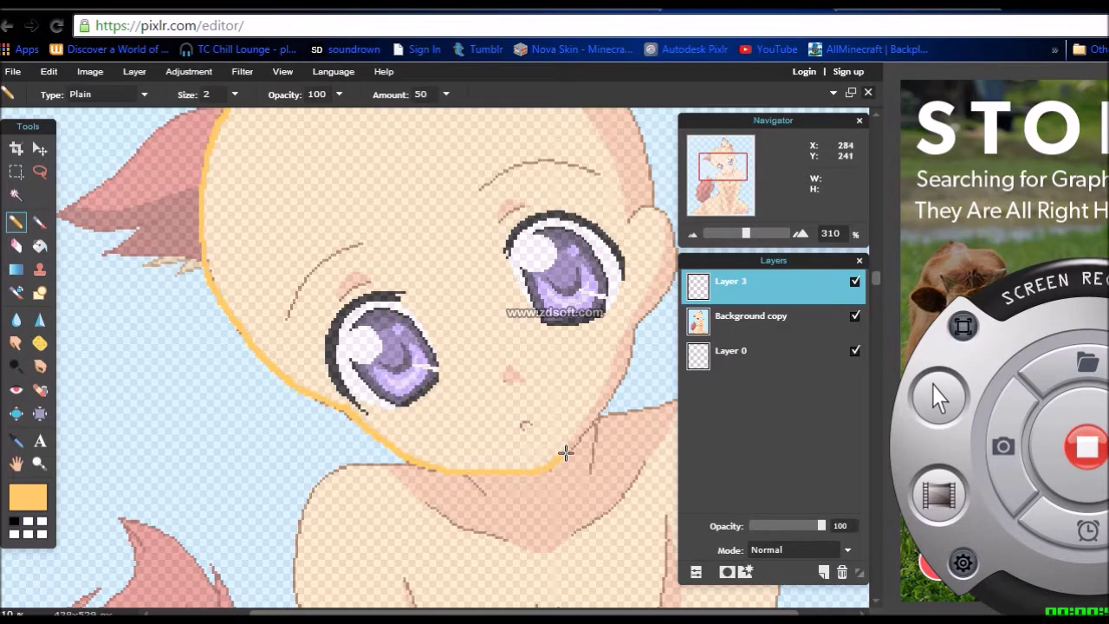
Trace the rest of the head's outline, including the cheek, ear and crown, plus the neck line in light orange.
{"action": "left_click_drag", "start_coordinate": [634, 333], "coordinate": [532, 379]}
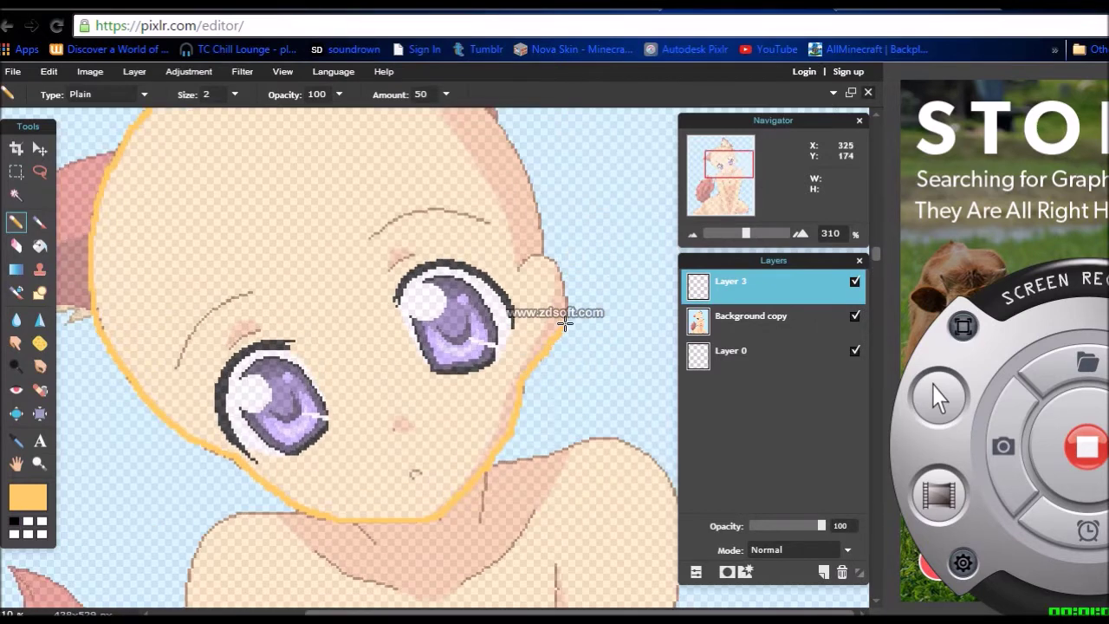
{"action": "left_click_drag", "start_coordinate": [749, 159], "coordinate": [749, 150]}
{"action": "mouse_move", "coordinate": [166, 218]}
{"action": "left_mouse_down"}
{"action": "mouse_move", "coordinate": [191, 195]}
{"action": "mouse_move", "coordinate": [284, 164]}
{"action": "left_mouse_up"}
{"action": "key", "text": "ctrl+z"}
{"action": "mouse_move", "coordinate": [169, 216]}
{"action": "left_mouse_down"}
{"action": "mouse_move", "coordinate": [274, 163]}
{"action": "mouse_move", "coordinate": [393, 172]}
{"action": "mouse_move", "coordinate": [444, 201]}
{"action": "left_mouse_up"}
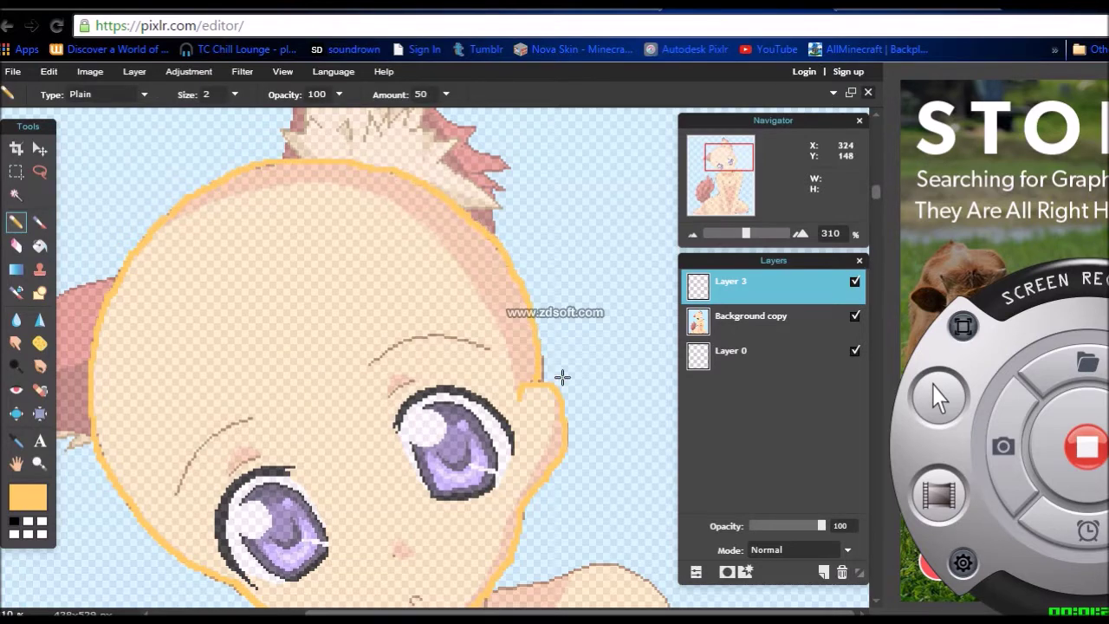
{"action": "scroll", "coordinate": [389, 279], "scroll_direction": "down", "scroll_amount": 4}
{"action": "left_click_drag", "start_coordinate": [488, 214], "coordinate": [483, 265]}
Outline the shoulder and the outer edge of the tail-side arm in black down to the wrist.
{"action": "left_click", "coordinate": [14, 520]}
{"action": "left_click_drag", "start_coordinate": [714, 189], "coordinate": [711, 194]}
{"action": "key", "text": "ctrl+z"}
{"action": "mouse_move", "coordinate": [353, 166]}
{"action": "left_mouse_down"}
{"action": "mouse_move", "coordinate": [304, 164]}
{"action": "mouse_move", "coordinate": [264, 197]}
{"action": "mouse_move", "coordinate": [252, 294]}
{"action": "mouse_move", "coordinate": [260, 358]}
{"action": "left_mouse_up"}
{"action": "key", "text": "ctrl+z"}
{"action": "left_click_drag", "start_coordinate": [363, 167], "coordinate": [276, 185]}
{"action": "left_click_drag", "start_coordinate": [252, 274], "coordinate": [265, 352]}
{"action": "left_click_drag", "start_coordinate": [725, 184], "coordinate": [730, 208]}
{"action": "left_click_drag", "start_coordinate": [249, 218], "coordinate": [303, 404]}
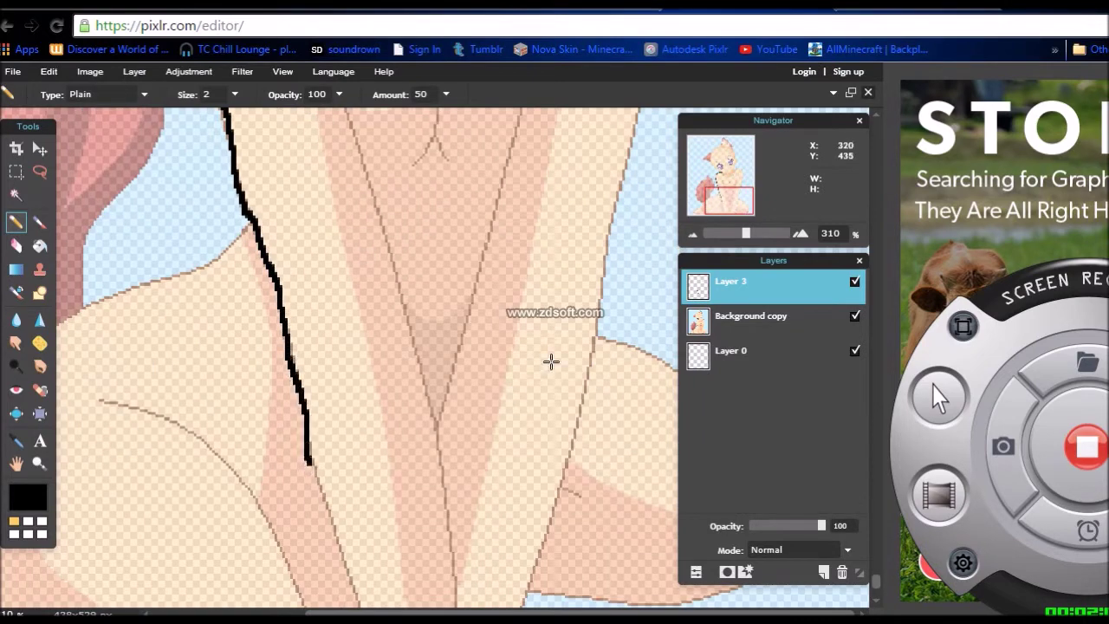
Draw light gray bands across both wrists.
{"action": "left_click", "coordinate": [29, 496]}
{"action": "left_click", "coordinate": [270, 429]}
{"action": "left_click", "coordinate": [610, 461]}
{"action": "mouse_move", "coordinate": [310, 462]}
{"action": "left_mouse_down"}
{"action": "mouse_move", "coordinate": [402, 431]}
{"action": "mouse_move", "coordinate": [316, 472]}
{"action": "mouse_move", "coordinate": [324, 489]}
{"action": "mouse_move", "coordinate": [434, 443]}
{"action": "mouse_move", "coordinate": [444, 414]}
{"action": "mouse_move", "coordinate": [568, 451]}
{"action": "left_mouse_up"}
{"action": "key", "text": "ctrl+z"}
{"action": "left_click_drag", "start_coordinate": [450, 440], "coordinate": [566, 472]}
Trace the inner edge of the tail-side arm in black from the armpit down to the wrist band.
{"action": "left_click", "coordinate": [38, 523]}
{"action": "mouse_move", "coordinate": [345, 109]}
{"action": "left_mouse_down"}
{"action": "mouse_move", "coordinate": [381, 204]}
{"action": "mouse_move", "coordinate": [426, 414]}
{"action": "left_mouse_up"}
{"action": "scroll", "coordinate": [437, 346], "scroll_direction": "up", "scroll_amount": 4}
{"action": "mouse_move", "coordinate": [292, 206]}
{"action": "left_mouse_down"}
{"action": "mouse_move", "coordinate": [321, 248]}
{"action": "mouse_move", "coordinate": [348, 347]}
{"action": "left_mouse_up"}
Trace the inner edge of the opposite arm in black down to its wrist band, undoing the misplaced strokes.
{"action": "left_click_drag", "start_coordinate": [554, 135], "coordinate": [540, 270]}
{"action": "key", "text": "ctrl+z"}
{"action": "mouse_move", "coordinate": [712, 194]}
{"action": "left_mouse_down"}
{"action": "mouse_move", "coordinate": [712, 208]}
{"action": "mouse_move", "coordinate": [726, 192]}
{"action": "left_mouse_up"}
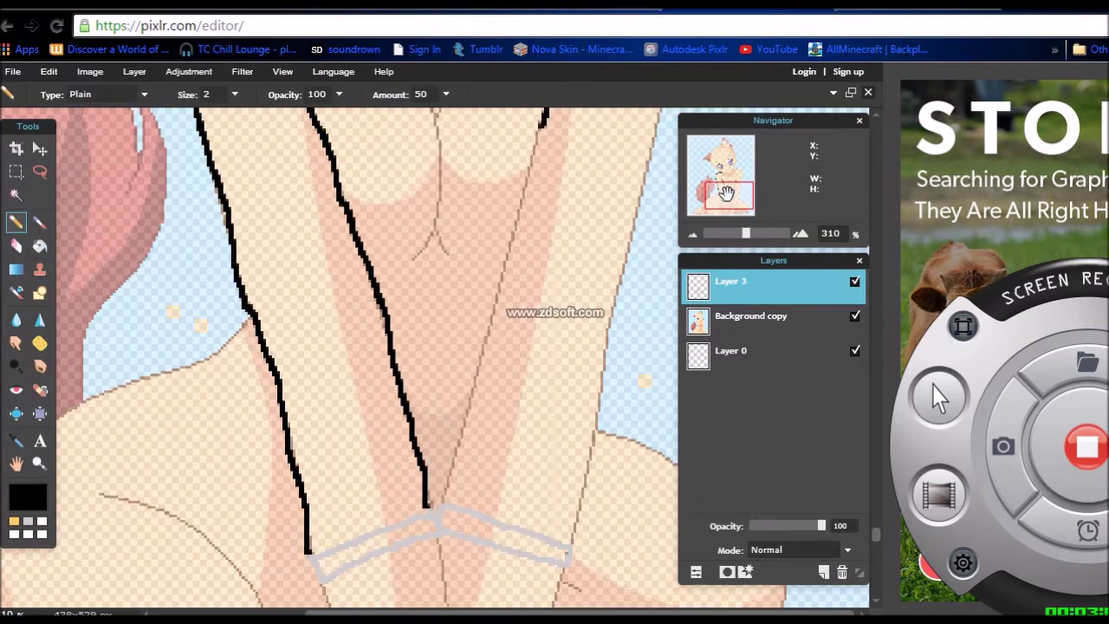
{"action": "left_click_drag", "start_coordinate": [533, 147], "coordinate": [528, 175]}
{"action": "key", "text": "ctrl+z"}
{"action": "left_click_drag", "start_coordinate": [544, 124], "coordinate": [441, 504]}
{"action": "key", "text": "ctrl+z"}
{"action": "left_click_drag", "start_coordinate": [727, 196], "coordinate": [728, 178]}
Move the floating panels aside and outline the opposite shoulder and outer arm in black down to the wrist band.
{"action": "left_click_drag", "start_coordinate": [724, 120], "coordinate": [255, 135]}
{"action": "mouse_move", "coordinate": [705, 262]}
{"action": "left_mouse_down"}
{"action": "mouse_move", "coordinate": [519, 275]}
{"action": "mouse_move", "coordinate": [155, 262]}
{"action": "left_mouse_up"}
{"action": "mouse_move", "coordinate": [510, 211]}
{"action": "left_mouse_down"}
{"action": "mouse_move", "coordinate": [626, 185]}
{"action": "mouse_move", "coordinate": [672, 230]}
{"action": "mouse_move", "coordinate": [681, 286]}
{"action": "left_mouse_up"}
{"action": "scroll", "coordinate": [539, 168], "scroll_direction": "down", "scroll_amount": 3}
{"action": "left_click_drag", "start_coordinate": [684, 117], "coordinate": [657, 294]}
{"action": "scroll", "coordinate": [534, 236], "scroll_direction": "down", "scroll_amount": 3}
{"action": "left_click_drag", "start_coordinate": [663, 180], "coordinate": [624, 333]}
{"action": "scroll", "coordinate": [623, 333], "scroll_direction": "down", "scroll_amount": 3}
{"action": "left_click_drag", "start_coordinate": [625, 224], "coordinate": [587, 449]}
Outline both hands below the wrist bands in light orange.
{"action": "left_click", "coordinate": [13, 522]}
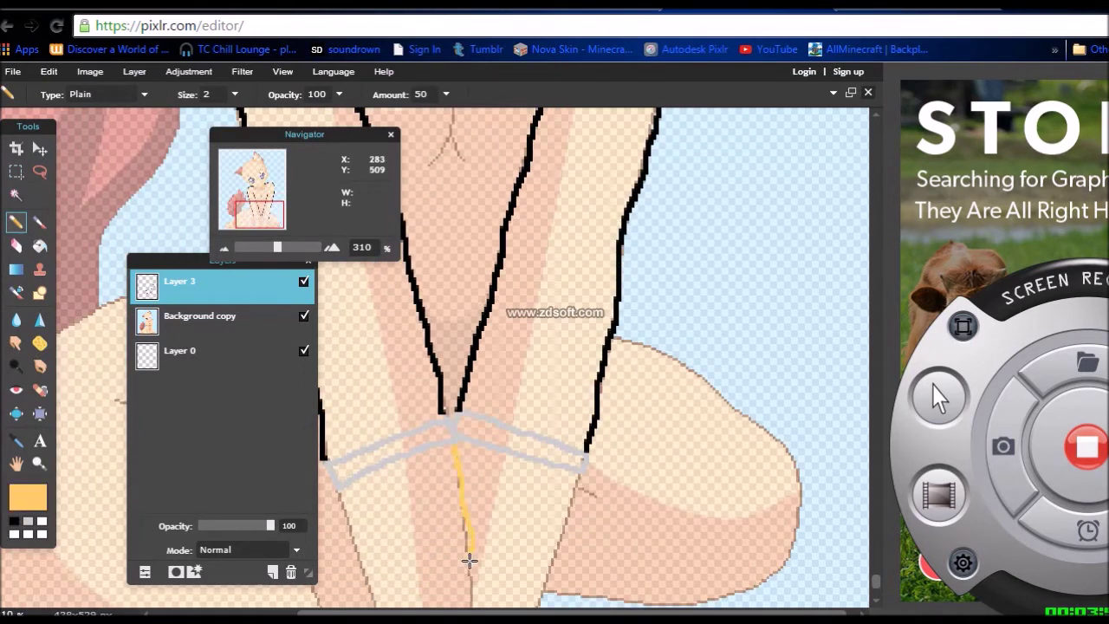
{"action": "left_click_drag", "start_coordinate": [468, 537], "coordinate": [472, 606]}
{"action": "left_click_drag", "start_coordinate": [580, 472], "coordinate": [554, 563]}
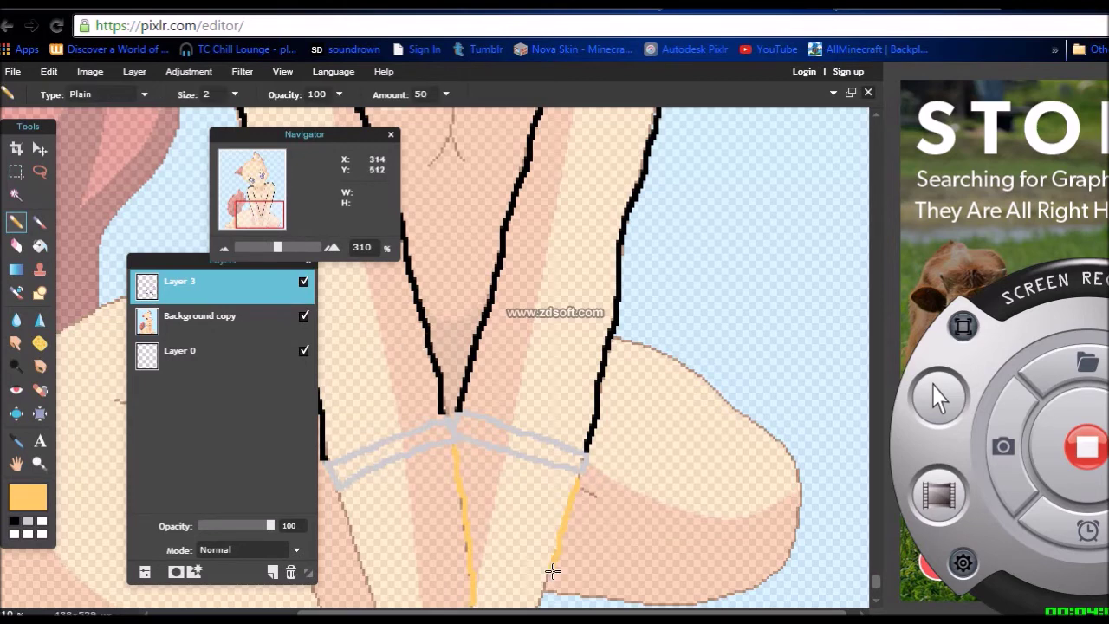
{"action": "left_click_drag", "start_coordinate": [182, 268], "coordinate": [644, 228]}
{"action": "left_click_drag", "start_coordinate": [336, 492], "coordinate": [373, 591]}
{"action": "left_click_drag", "start_coordinate": [338, 134], "coordinate": [739, 113]}
{"action": "left_click_drag", "start_coordinate": [685, 222], "coordinate": [726, 305]}
{"action": "left_click_drag", "start_coordinate": [706, 114], "coordinate": [758, 126]}
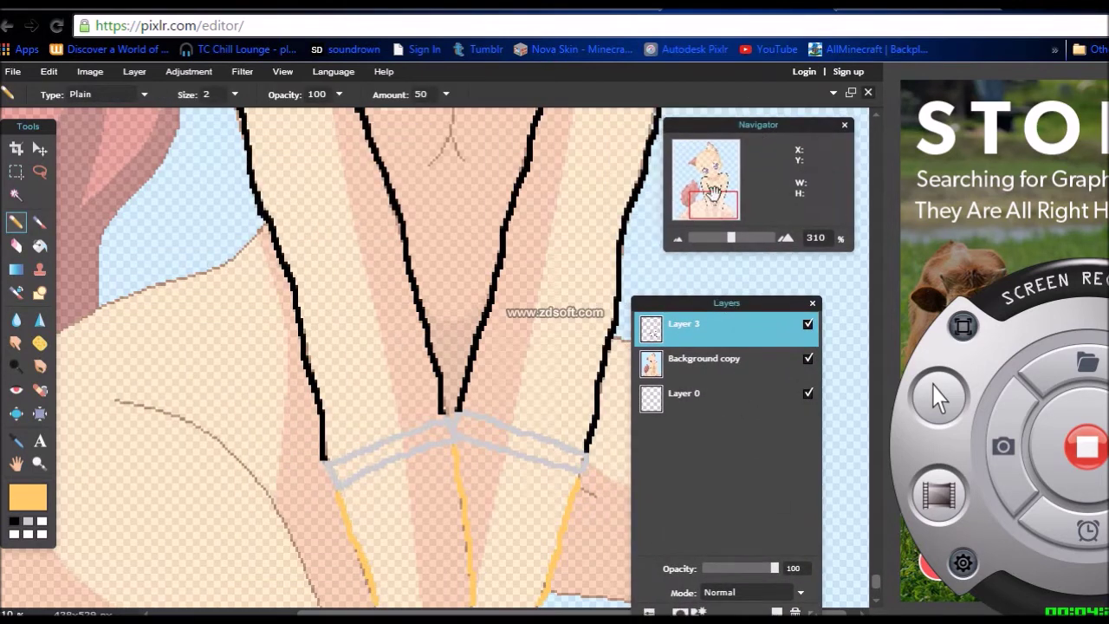
Draw a small black triangular garment edge at the hip beside the tail-side arm.
{"action": "left_click_drag", "start_coordinate": [714, 206], "coordinate": [705, 199]}
{"action": "left_click", "coordinate": [434, 317], "text": "alt"}
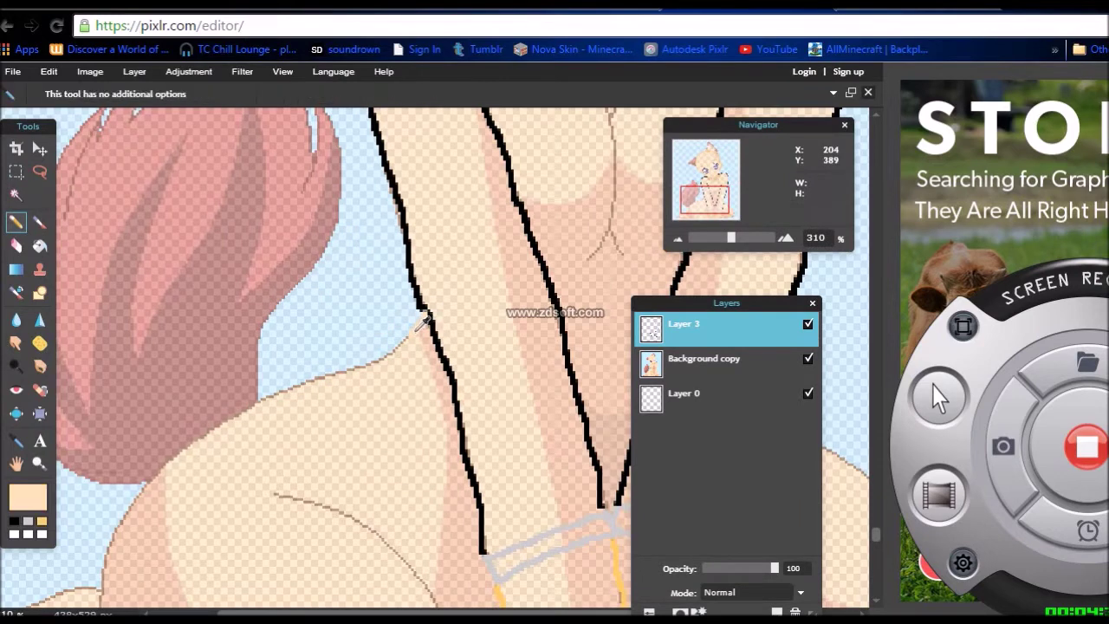
{"action": "left_click", "coordinate": [427, 317], "text": "alt"}
{"action": "left_click_drag", "start_coordinate": [425, 316], "coordinate": [405, 343]}
{"action": "left_click_drag", "start_coordinate": [702, 199], "coordinate": [708, 200]}
{"action": "left_click_drag", "start_coordinate": [271, 351], "coordinate": [345, 409]}
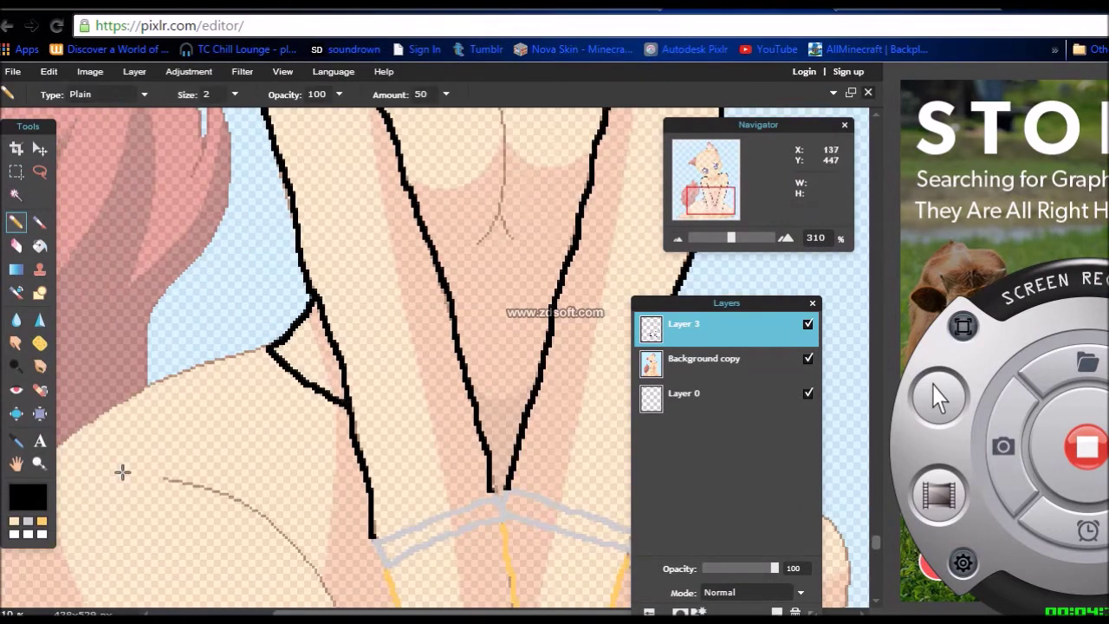
Outline the top edge of the tail-side thigh in dark blue, starting from the black hip triangle.
{"action": "left_click", "coordinate": [27, 495]}
{"action": "left_click", "coordinate": [420, 328]}
{"action": "left_click", "coordinate": [621, 459]}
{"action": "left_click_drag", "start_coordinate": [719, 201], "coordinate": [711, 205]}
{"action": "mouse_move", "coordinate": [410, 272]}
{"action": "left_mouse_down"}
{"action": "mouse_move", "coordinate": [292, 312]}
{"action": "mouse_move", "coordinate": [205, 362]}
{"action": "mouse_move", "coordinate": [134, 444]}
{"action": "left_mouse_up"}
Continue the dark blue outline down around the tail-side knee and trace the leg's inner fold line.
{"action": "left_click_drag", "start_coordinate": [705, 215], "coordinate": [698, 217]}
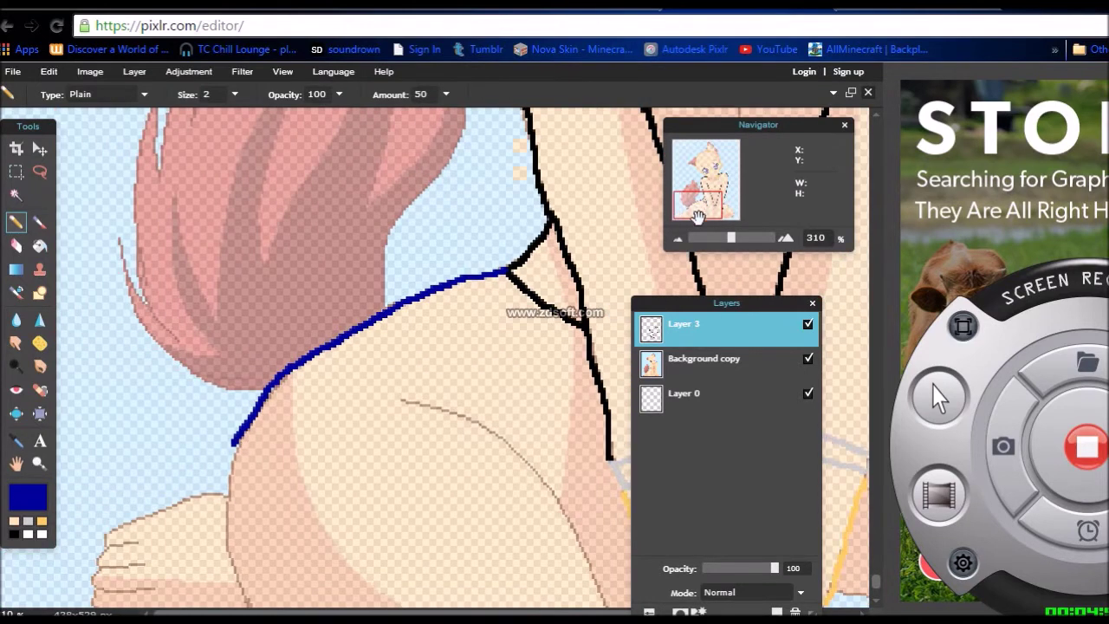
{"action": "mouse_move", "coordinate": [232, 459]}
{"action": "left_mouse_down"}
{"action": "mouse_move", "coordinate": [224, 508]}
{"action": "mouse_move", "coordinate": [223, 569]}
{"action": "left_mouse_up"}
{"action": "key", "text": "ctrl+z"}
{"action": "mouse_move", "coordinate": [235, 440]}
{"action": "left_mouse_down"}
{"action": "mouse_move", "coordinate": [230, 567]}
{"action": "mouse_move", "coordinate": [244, 614]}
{"action": "left_mouse_up"}
{"action": "key", "text": "ctrl+z"}
{"action": "mouse_move", "coordinate": [235, 441]}
{"action": "left_mouse_down"}
{"action": "mouse_move", "coordinate": [223, 513]}
{"action": "mouse_move", "coordinate": [242, 606]}
{"action": "left_mouse_up"}
{"action": "mouse_move", "coordinate": [398, 401]}
{"action": "left_mouse_down"}
{"action": "mouse_move", "coordinate": [487, 435]}
{"action": "mouse_move", "coordinate": [535, 476]}
{"action": "mouse_move", "coordinate": [584, 544]}
{"action": "mouse_move", "coordinate": [602, 608]}
{"action": "left_mouse_up"}
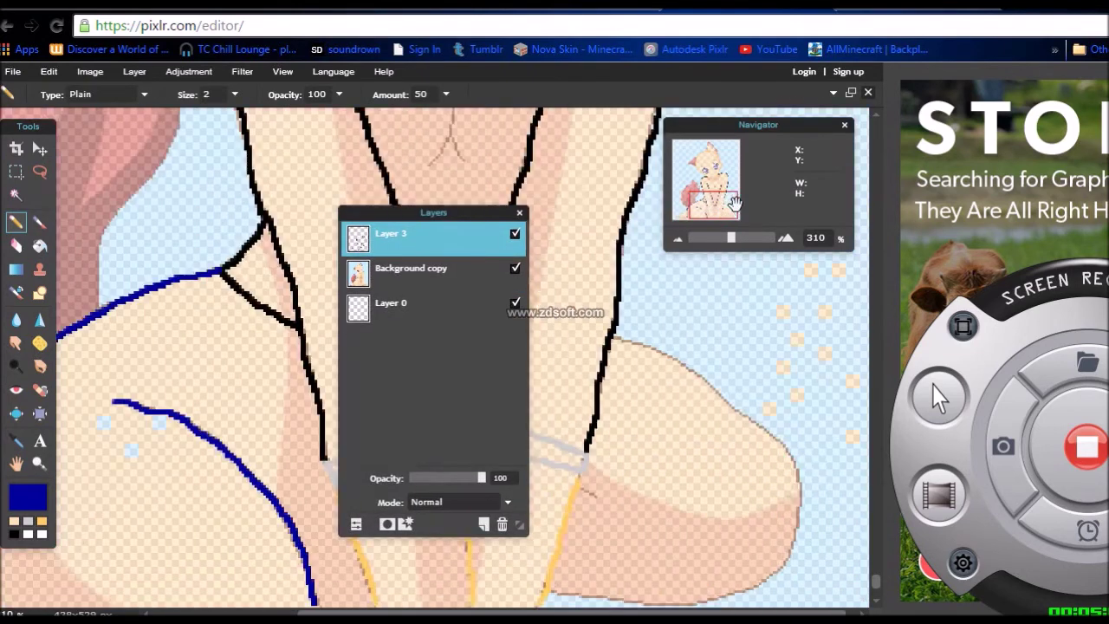
Outline the opposite folded leg in dark blue and start the tail-side foot's outline in black.
{"action": "mouse_move", "coordinate": [603, 338]}
{"action": "left_mouse_down"}
{"action": "mouse_move", "coordinate": [668, 362]}
{"action": "mouse_move", "coordinate": [773, 446]}
{"action": "mouse_move", "coordinate": [786, 489]}
{"action": "mouse_move", "coordinate": [775, 563]}
{"action": "left_mouse_up"}
{"action": "key", "text": "ctrl+z"}
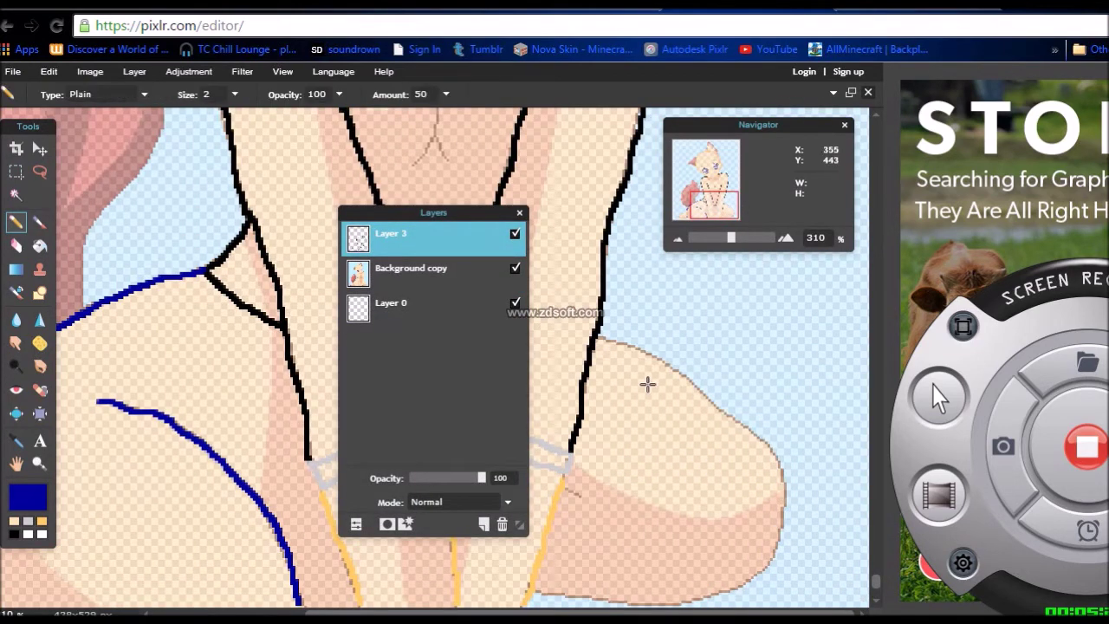
{"action": "mouse_move", "coordinate": [645, 351]}
{"action": "left_mouse_down"}
{"action": "mouse_move", "coordinate": [781, 462]}
{"action": "mouse_move", "coordinate": [788, 516]}
{"action": "mouse_move", "coordinate": [759, 571]}
{"action": "mouse_move", "coordinate": [710, 602]}
{"action": "left_mouse_up"}
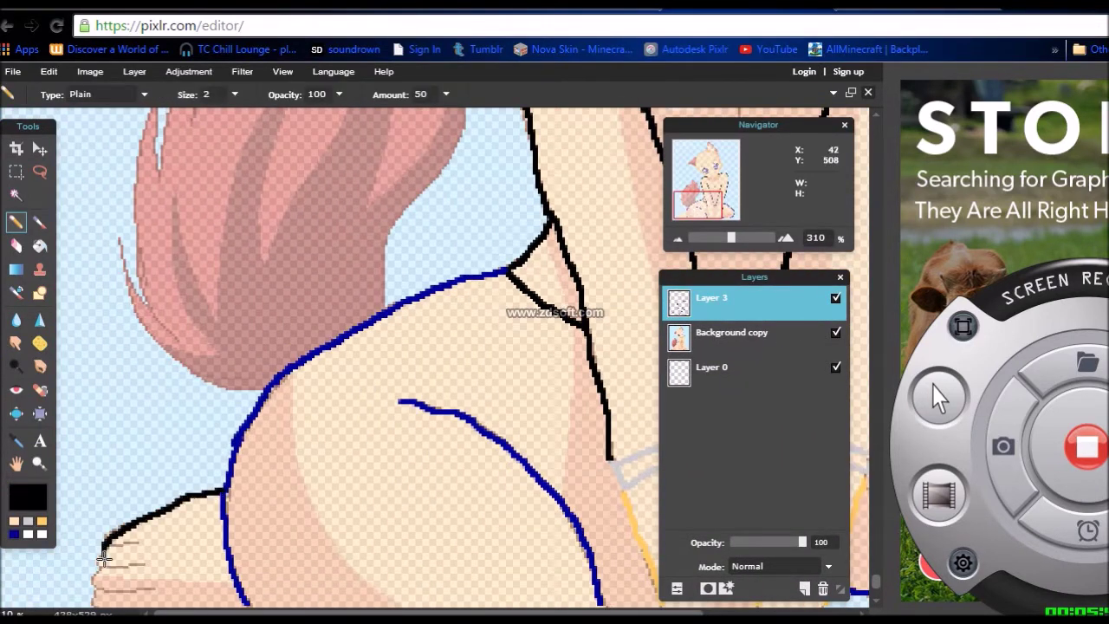
Outline the tail's outer side and lower edge in dark gray, following the jagged fur tips.
{"action": "mouse_move", "coordinate": [706, 206]}
{"action": "left_mouse_down"}
{"action": "mouse_move", "coordinate": [711, 166]}
{"action": "mouse_move", "coordinate": [697, 189]}
{"action": "left_mouse_up"}
{"action": "left_click", "coordinate": [42, 502]}
{"action": "left_click", "coordinate": [390, 423]}
{"action": "left_click", "coordinate": [609, 462]}
{"action": "mouse_move", "coordinate": [318, 111]}
{"action": "left_mouse_down"}
{"action": "mouse_move", "coordinate": [325, 166]}
{"action": "mouse_move", "coordinate": [259, 230]}
{"action": "mouse_move", "coordinate": [282, 182]}
{"action": "mouse_move", "coordinate": [178, 285]}
{"action": "mouse_move", "coordinate": [159, 379]}
{"action": "left_mouse_up"}
{"action": "mouse_move", "coordinate": [168, 303]}
{"action": "left_mouse_down"}
{"action": "mouse_move", "coordinate": [135, 390]}
{"action": "mouse_move", "coordinate": [156, 512]}
{"action": "left_mouse_up"}
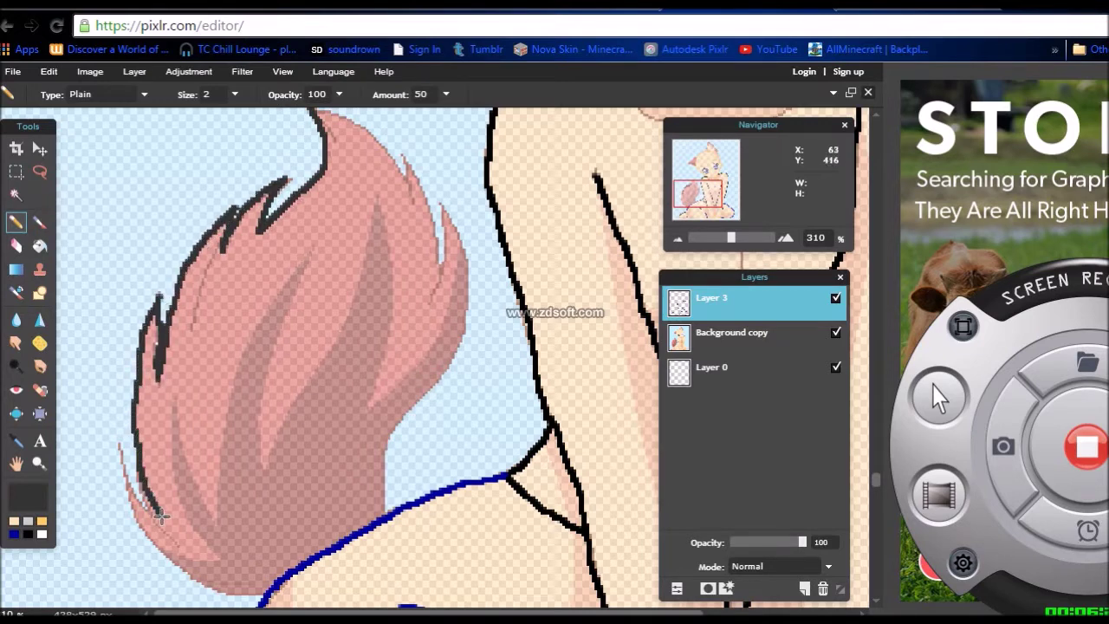
{"action": "left_click_drag", "start_coordinate": [133, 469], "coordinate": [192, 577]}
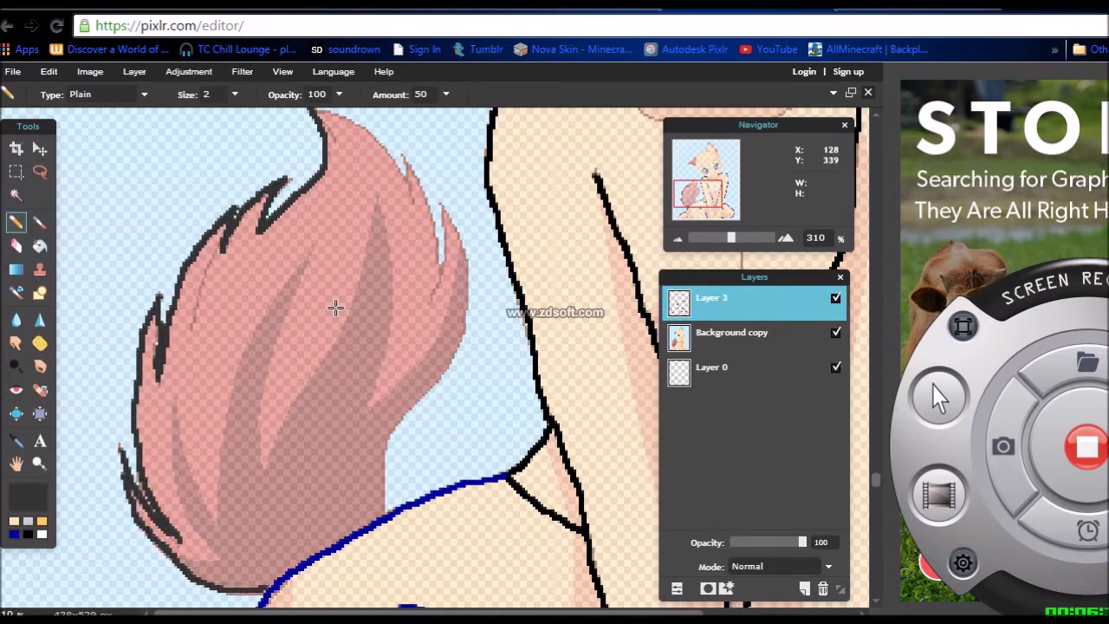
Trace the tail's upper tip and body-facing side in dark gray, including its fur notches.
{"action": "scroll", "coordinate": [335, 307], "scroll_direction": "up", "scroll_amount": 3}
{"action": "mouse_move", "coordinate": [310, 216]}
{"action": "left_mouse_down"}
{"action": "mouse_move", "coordinate": [377, 257]}
{"action": "mouse_move", "coordinate": [418, 308]}
{"action": "mouse_move", "coordinate": [435, 384]}
{"action": "left_mouse_up"}
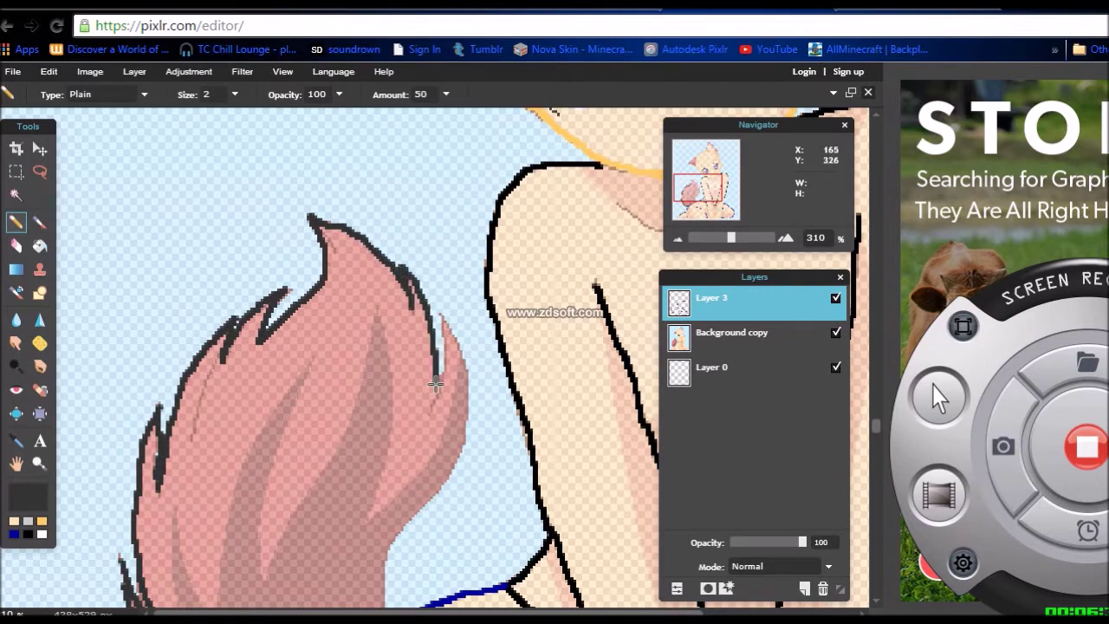
{"action": "left_click_drag", "start_coordinate": [447, 336], "coordinate": [443, 315]}
{"action": "left_click_drag", "start_coordinate": [500, 319], "coordinate": [483, 255]}
{"action": "mouse_move", "coordinate": [451, 294]}
{"action": "left_mouse_down"}
{"action": "mouse_move", "coordinate": [430, 407]}
{"action": "mouse_move", "coordinate": [368, 516]}
{"action": "left_mouse_up"}
Add a new layer, then outline the upper edge of the drooping ear in dark gray on Layer 3.
{"action": "left_click", "coordinate": [804, 588]}
{"action": "left_click_drag", "start_coordinate": [698, 191], "coordinate": [703, 165]}
{"action": "left_click", "coordinate": [682, 341]}
{"action": "left_click_drag", "start_coordinate": [320, 210], "coordinate": [147, 327]}
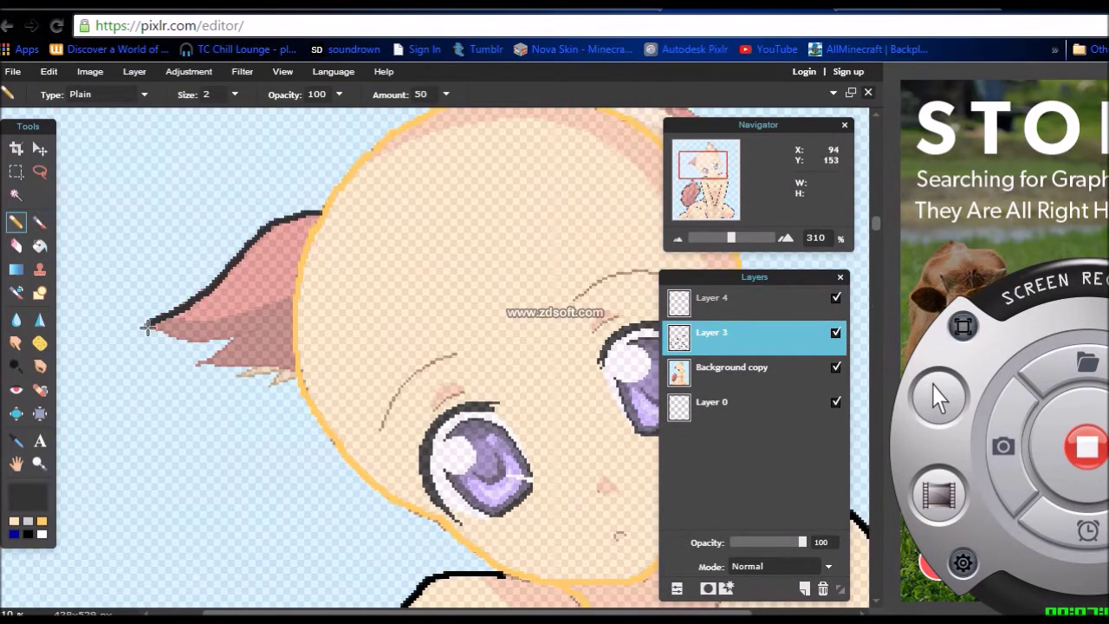
{"action": "left_click", "coordinate": [16, 246]}
{"action": "left_click", "coordinate": [16, 222]}
{"action": "key", "text": "ctrl+z"}
Trace the drooping ear's jagged lower edge in dark gray, redoing the misplaced strokes.
{"action": "mouse_move", "coordinate": [150, 322]}
{"action": "left_mouse_down"}
{"action": "mouse_move", "coordinate": [179, 343]}
{"action": "mouse_move", "coordinate": [234, 330]}
{"action": "left_mouse_up"}
{"action": "key", "text": "ctrl+z"}
{"action": "left_click_drag", "start_coordinate": [238, 368], "coordinate": [298, 373]}
{"action": "key", "text": "ctrl+z"}
{"action": "key", "text": "ctrl+z"}
{"action": "left_click_drag", "start_coordinate": [232, 330], "coordinate": [229, 370]}
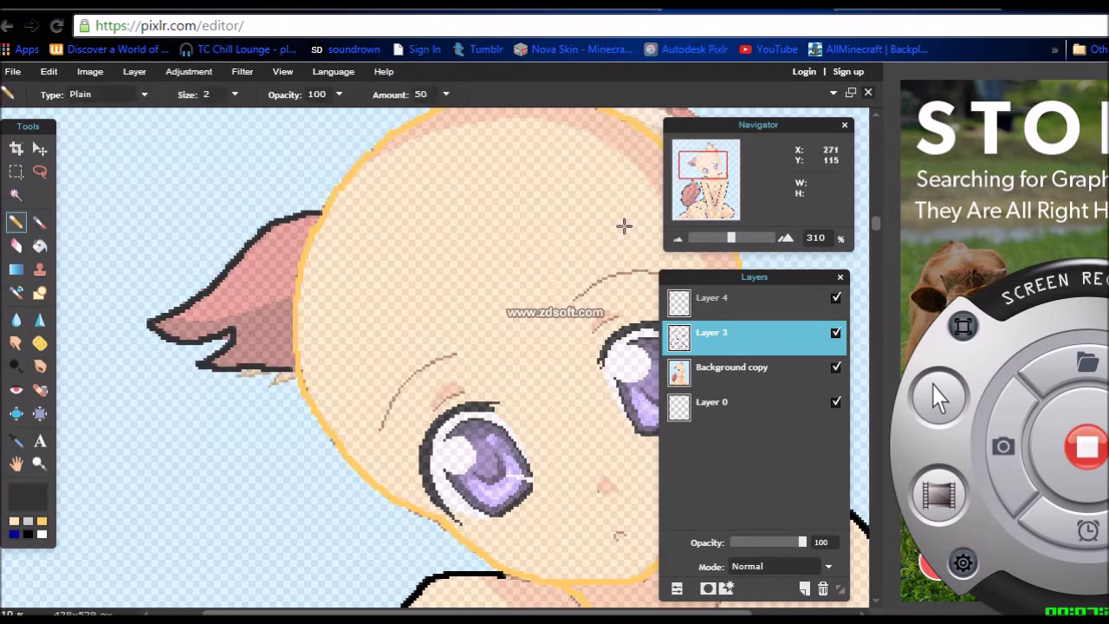
Outline the upright ear on top of the head in dark gray, including its jagged fur edge.
{"action": "left_click_drag", "start_coordinate": [700, 177], "coordinate": [711, 165]}
{"action": "left_click_drag", "start_coordinate": [300, 206], "coordinate": [285, 277]}
{"action": "mouse_move", "coordinate": [317, 122]}
{"action": "left_mouse_down"}
{"action": "mouse_move", "coordinate": [424, 216]}
{"action": "mouse_move", "coordinate": [499, 344]}
{"action": "left_mouse_up"}
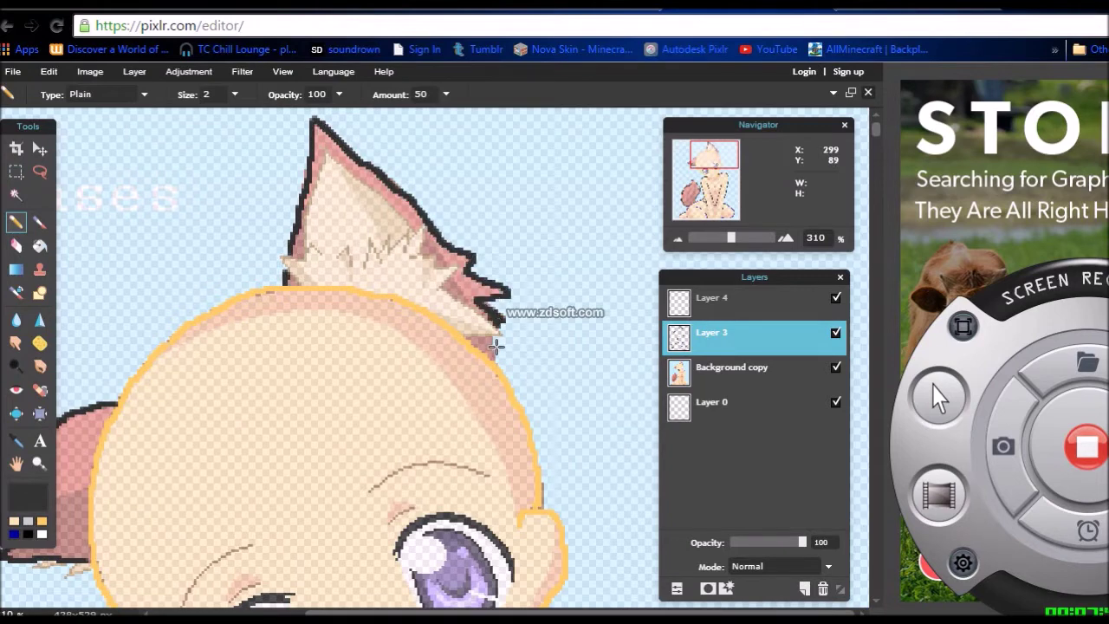
Trace the inner edge and fur tufts of the upright ear and the drooping ear's tufts in medium gray.
{"action": "left_click", "coordinate": [28, 497]}
{"action": "left_click", "coordinate": [404, 419]}
{"action": "left_click", "coordinate": [621, 460]}
{"action": "left_click_drag", "start_coordinate": [322, 183], "coordinate": [314, 206]}
{"action": "mouse_move", "coordinate": [338, 164]}
{"action": "left_mouse_down"}
{"action": "mouse_move", "coordinate": [419, 228]}
{"action": "mouse_move", "coordinate": [437, 292]}
{"action": "left_mouse_up"}
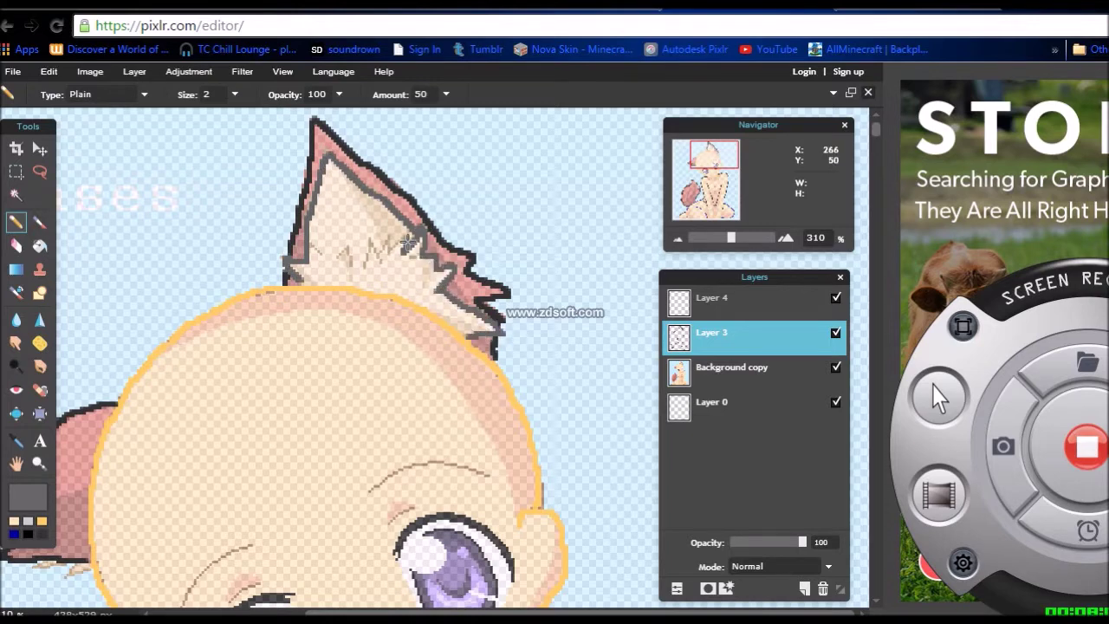
{"action": "left_click_drag", "start_coordinate": [375, 253], "coordinate": [341, 253]}
{"action": "left_click_drag", "start_coordinate": [354, 576], "coordinate": [639, 197]}
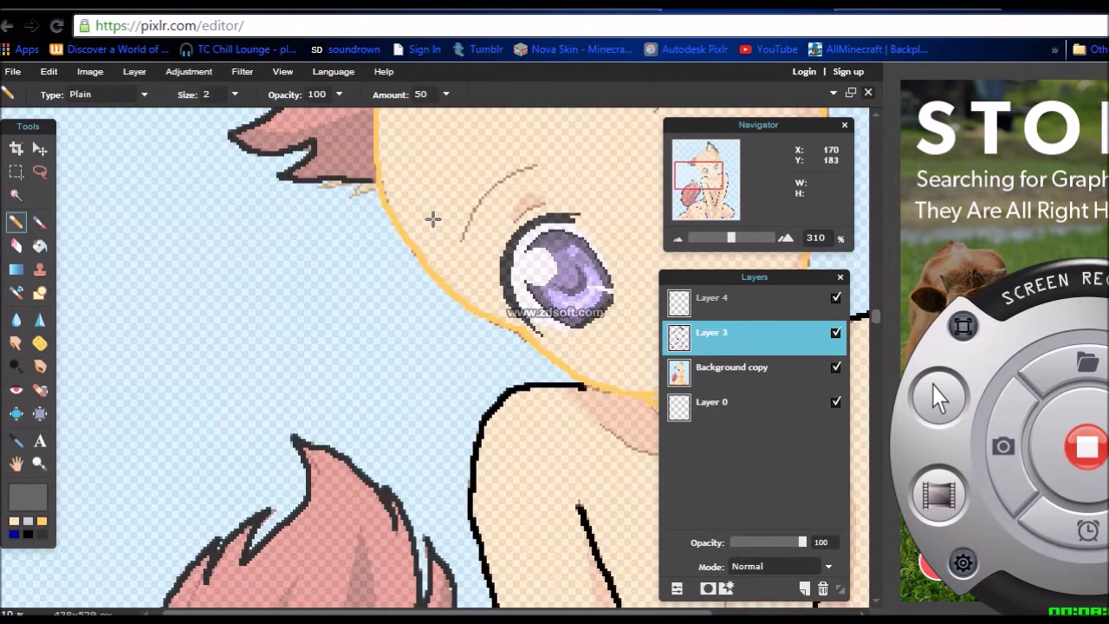
{"action": "left_click_drag", "start_coordinate": [700, 176], "coordinate": [716, 170]}
On Layer 4, draw the curved bang over the middle of the face and one eye in bright yellow.
{"action": "left_click", "coordinate": [743, 298]}
{"action": "left_click", "coordinate": [28, 497]}
{"action": "left_click", "coordinate": [274, 269]}
{"action": "left_click", "coordinate": [259, 260]}
{"action": "left_click", "coordinate": [621, 459]}
{"action": "scroll", "coordinate": [403, 296], "scroll_direction": "down", "scroll_amount": 5}
{"action": "key", "text": "ctrl+z"}
{"action": "key", "text": "ctrl+z"}
{"action": "left_click", "coordinate": [407, 309]}
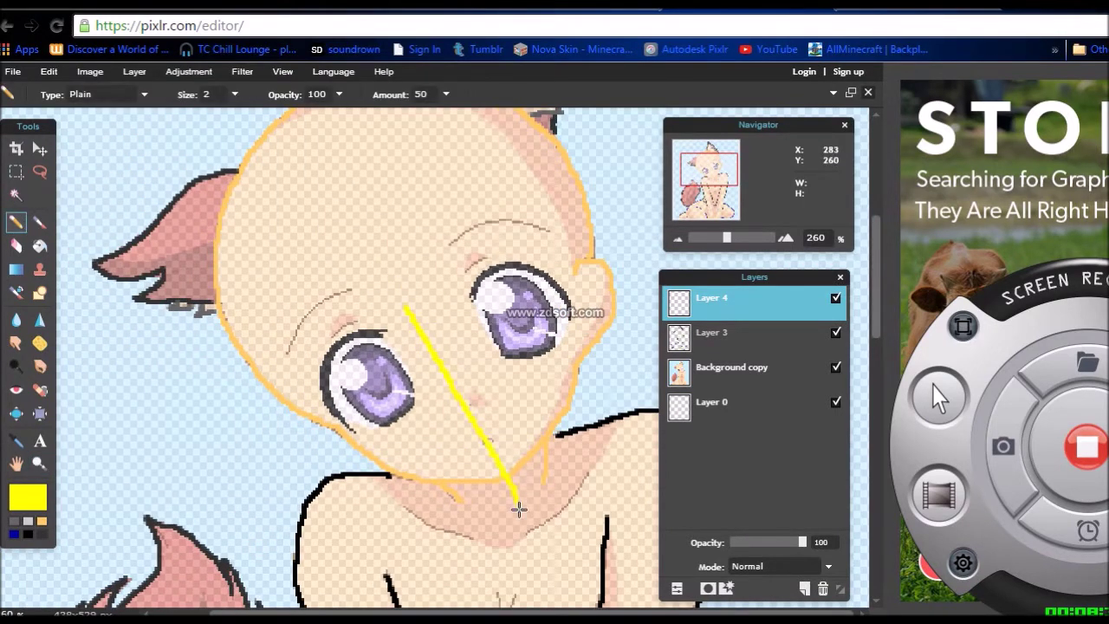
{"action": "left_click_drag", "start_coordinate": [418, 299], "coordinate": [550, 321]}
Draw a long yellow hair lock from the tail-side cheek down to a point on the chest and back up.
{"action": "left_click_drag", "start_coordinate": [703, 177], "coordinate": [703, 189]}
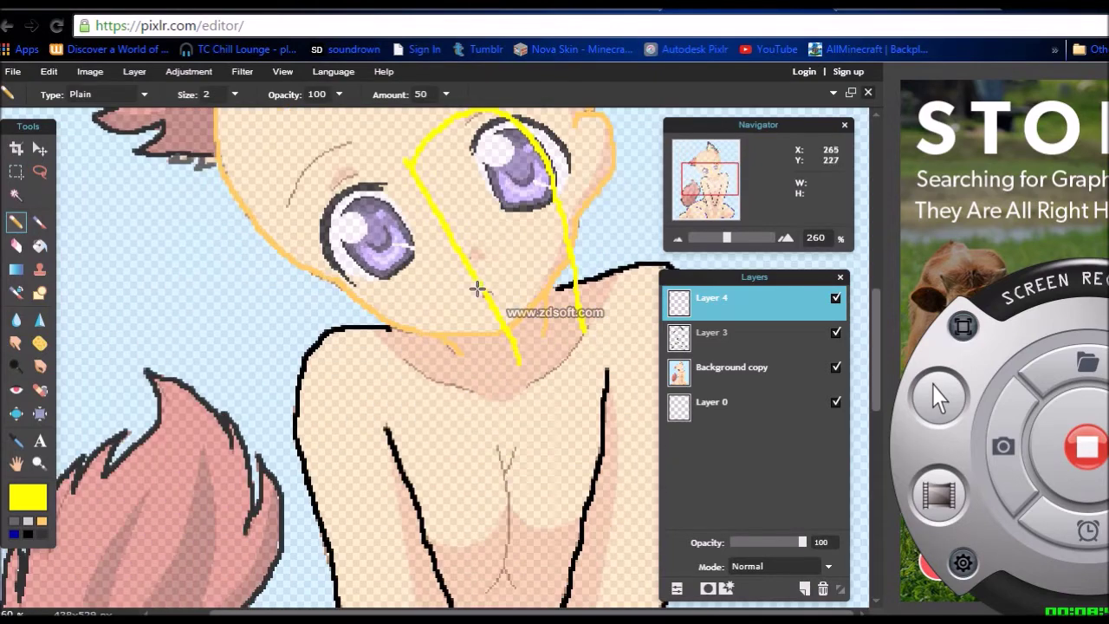
{"action": "left_click_drag", "start_coordinate": [422, 459], "coordinate": [465, 556]}
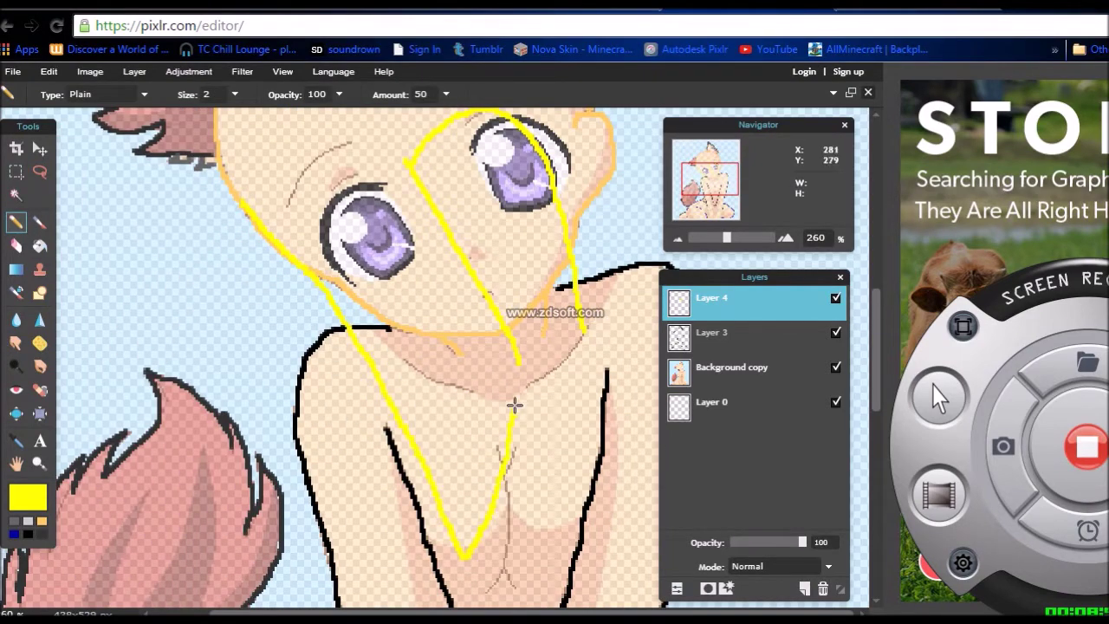
{"action": "scroll", "coordinate": [599, 235], "scroll_direction": "up", "scroll_amount": 3}
Draw the yellow hair strand past the human ear and extend it and the bang's edge down over the shoulder.
{"action": "left_click_drag", "start_coordinate": [604, 246], "coordinate": [629, 355]}
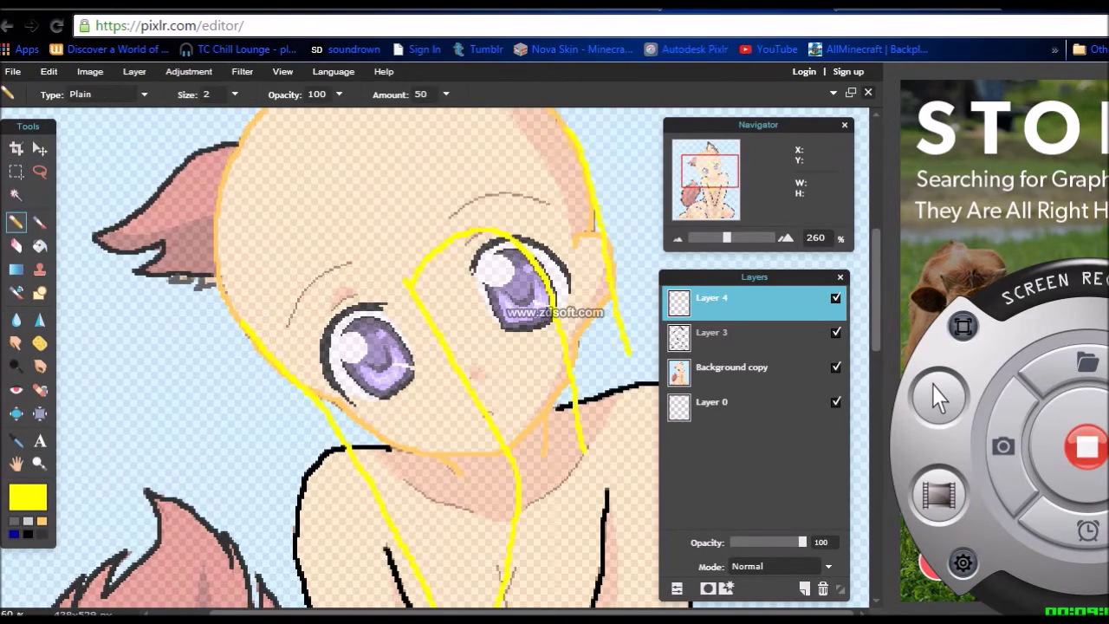
{"action": "left_click_drag", "start_coordinate": [737, 277], "coordinate": [805, 275]}
{"action": "left_click_drag", "start_coordinate": [703, 173], "coordinate": [703, 184]}
{"action": "mouse_move", "coordinate": [580, 304]}
{"action": "left_mouse_down"}
{"action": "mouse_move", "coordinate": [628, 491]}
{"action": "mouse_move", "coordinate": [661, 409]}
{"action": "left_mouse_up"}
{"action": "left_click_drag", "start_coordinate": [710, 180], "coordinate": [709, 166]}
{"action": "key", "text": "ctrl+z"}
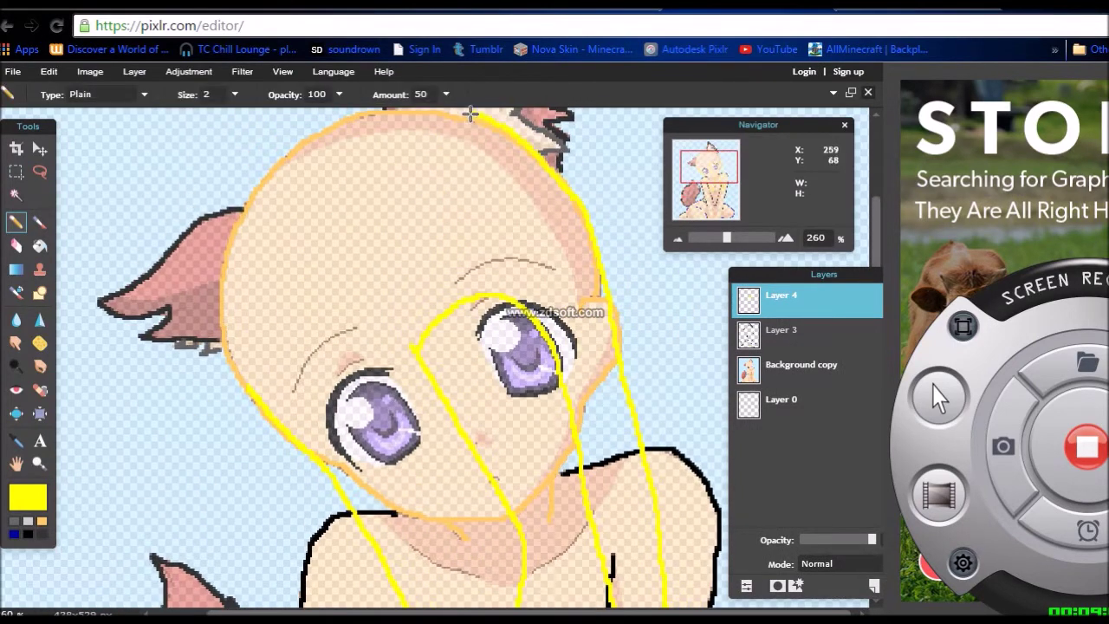
Trace the top and tail-side edge of the head in yellow to close the hair outline.
{"action": "scroll", "coordinate": [558, 214], "scroll_direction": "up", "scroll_amount": 1}
{"action": "key", "text": "ctrl+z"}
{"action": "left_click_drag", "start_coordinate": [557, 213], "coordinate": [417, 141]}
{"action": "left_click_drag", "start_coordinate": [306, 170], "coordinate": [233, 263]}
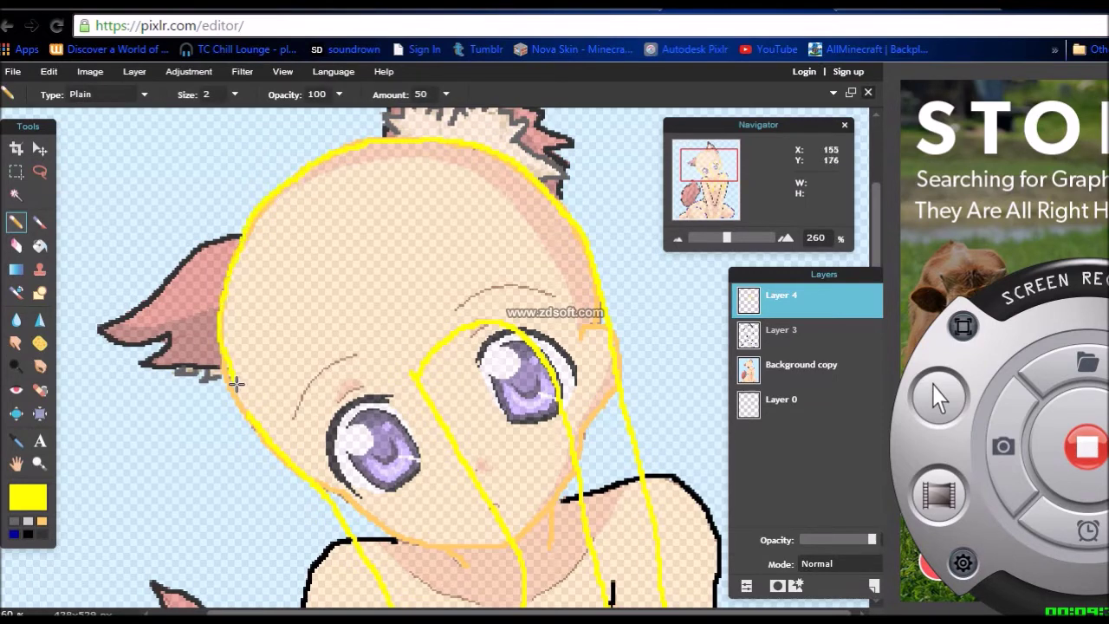
{"action": "scroll", "coordinate": [614, 283], "scroll_direction": "down", "scroll_amount": 2}
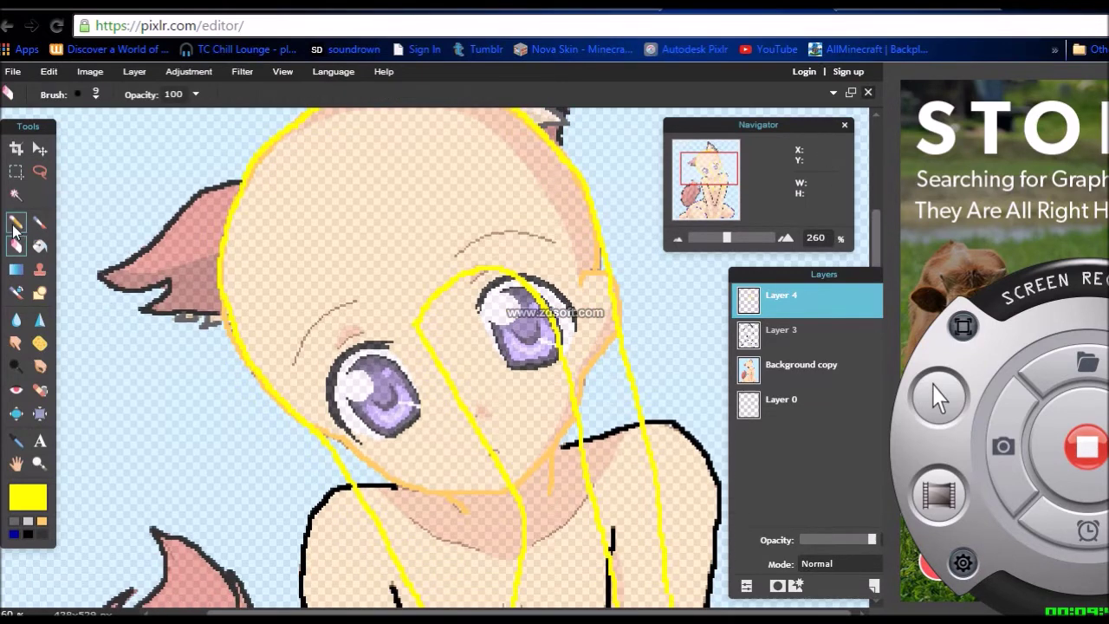
Color the lower iris of the eye under the bang with orange shades.
{"action": "left_click", "coordinate": [28, 496]}
{"action": "left_click", "coordinate": [269, 331]}
{"action": "left_click", "coordinate": [598, 461]}
{"action": "left_click_drag", "start_coordinate": [511, 331], "coordinate": [537, 340]}
{"action": "left_click", "coordinate": [35, 497]}
{"action": "left_click", "coordinate": [521, 236]}
{"action": "left_click", "coordinate": [621, 461]}
{"action": "left_click_drag", "start_coordinate": [510, 335], "coordinate": [513, 344]}
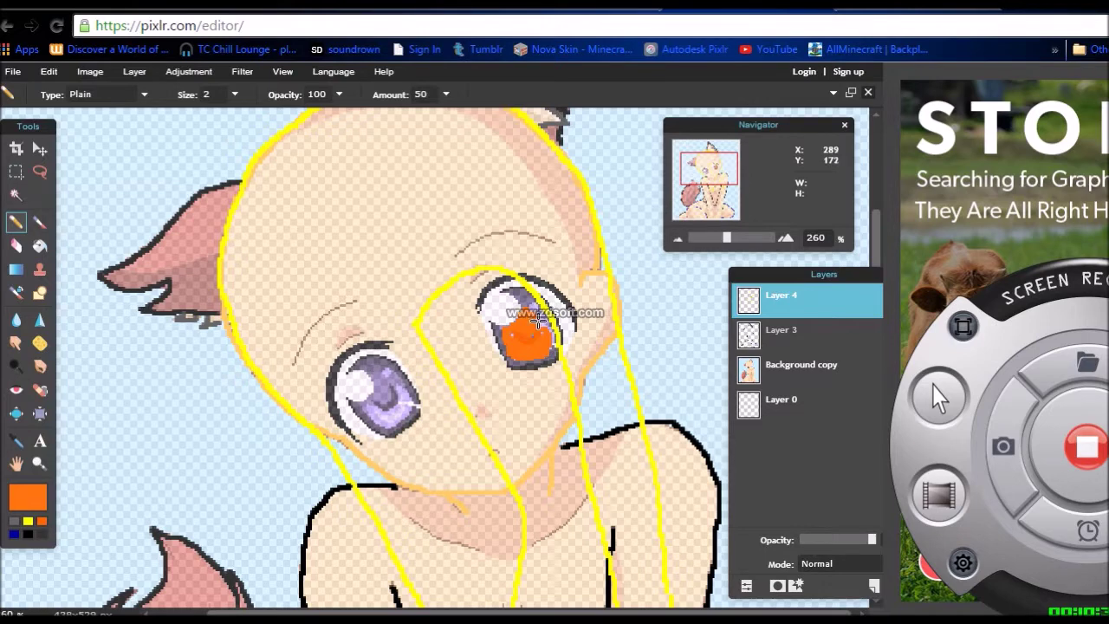
Shade the bottom edge and top of the orange iris with a darker red-orange.
{"action": "left_click", "coordinate": [27, 497]}
{"action": "left_click", "coordinate": [490, 235]}
{"action": "left_click", "coordinate": [621, 460]}
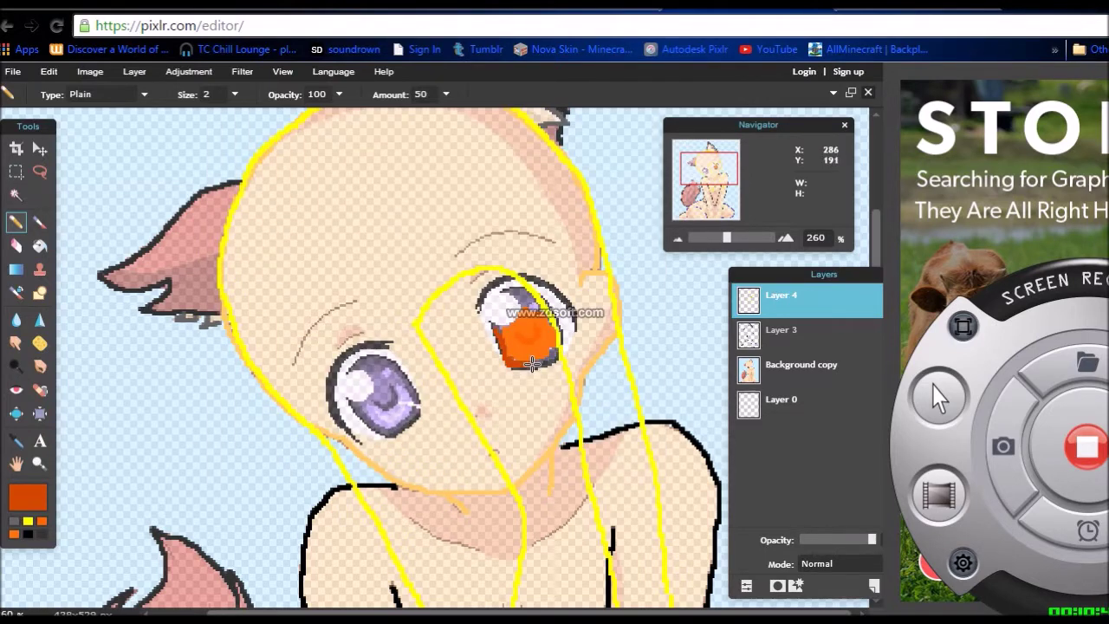
{"action": "left_click_drag", "start_coordinate": [527, 302], "coordinate": [517, 294]}
Paint the white areas of the same eye and touch up its iris with the sampled orange shades.
{"action": "left_click", "coordinate": [28, 497]}
{"action": "left_click", "coordinate": [255, 418]}
{"action": "left_click", "coordinate": [621, 460]}
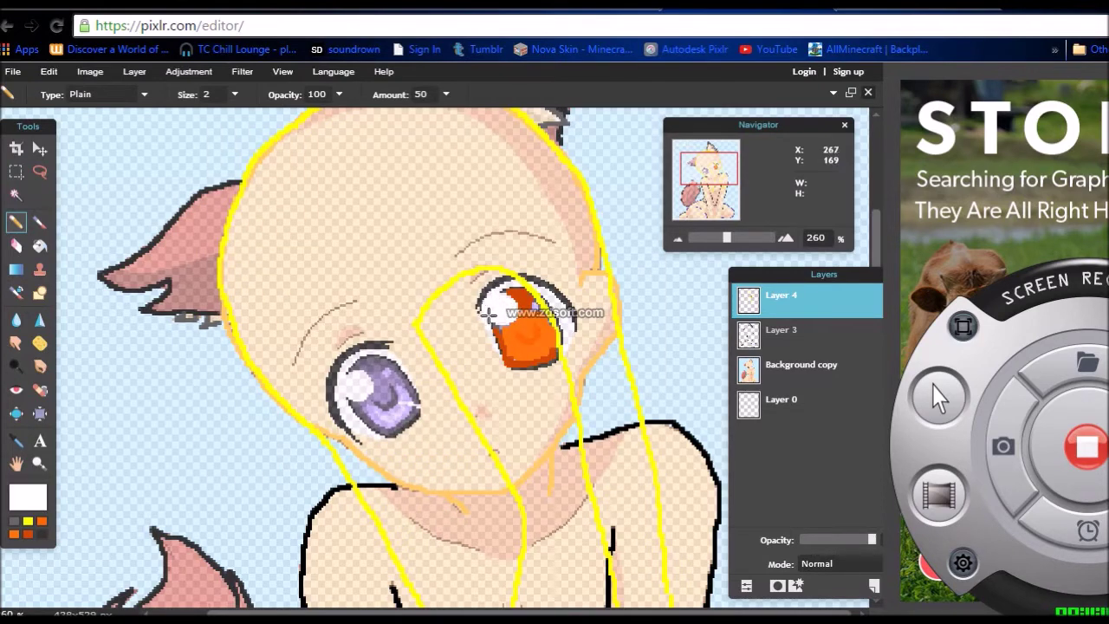
{"action": "left_click", "coordinate": [545, 325], "text": "alt"}
{"action": "left_click", "coordinate": [527, 305], "text": "alt"}
{"action": "left_click", "coordinate": [518, 355], "text": "alt"}
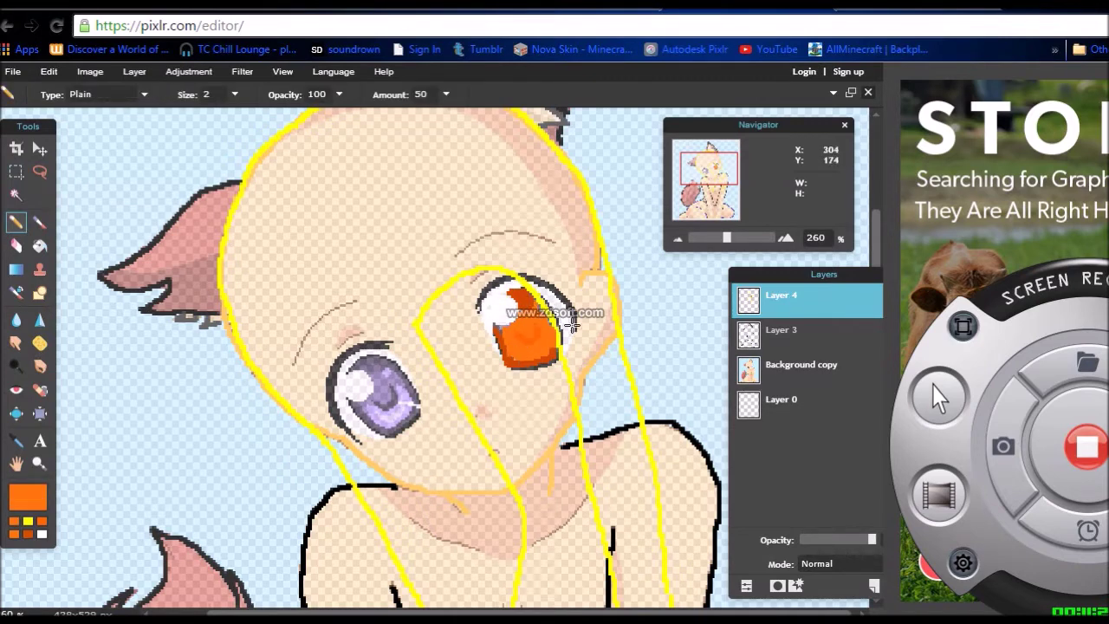
Draw the orange eye's upper lash line in black and touch up the small mouth in light orange.
{"action": "left_click", "coordinate": [28, 501]}
{"action": "left_click", "coordinate": [615, 454]}
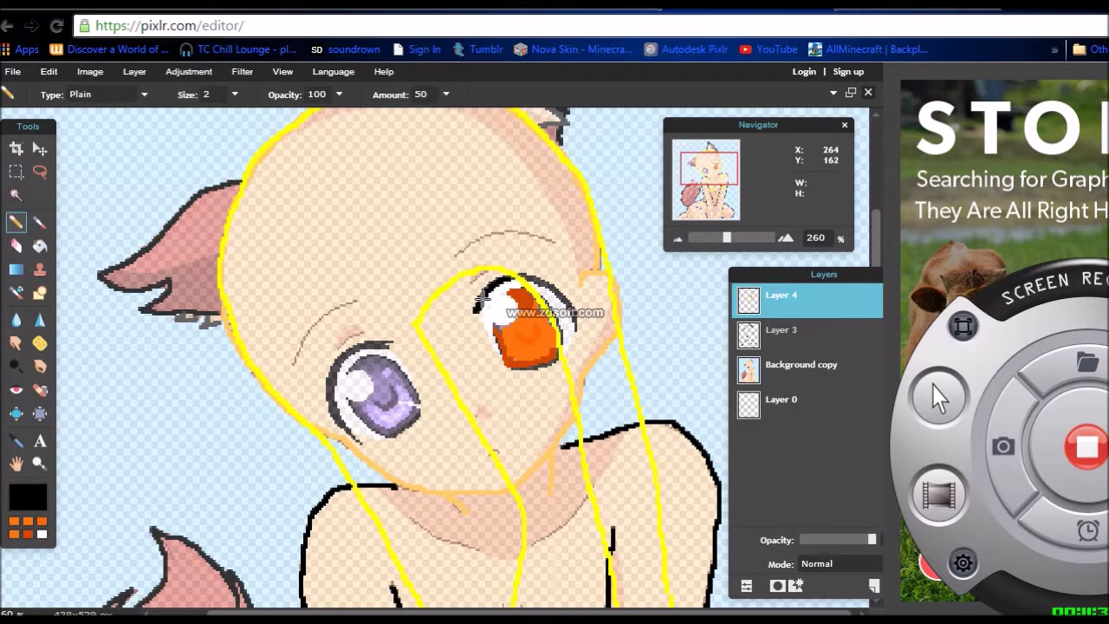
{"action": "left_click", "coordinate": [504, 447], "text": "alt"}
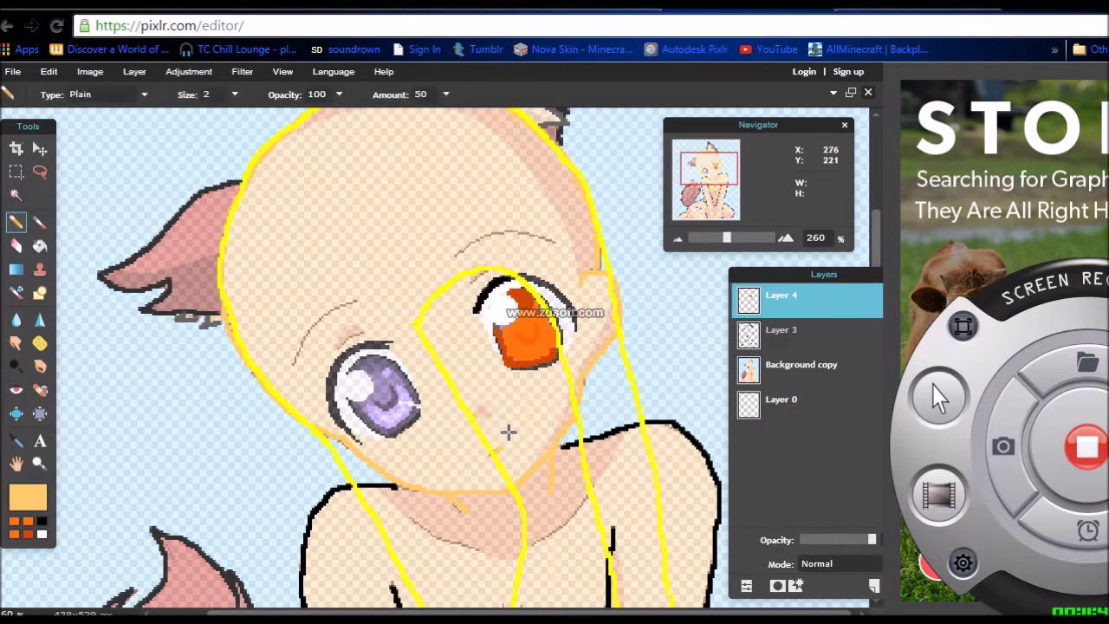
Draw a curved double-line headphone band across the hair in black, with an oval ear cup over the ear.
{"action": "left_click", "coordinate": [40, 523]}
{"action": "key", "text": "ctrl+z"}
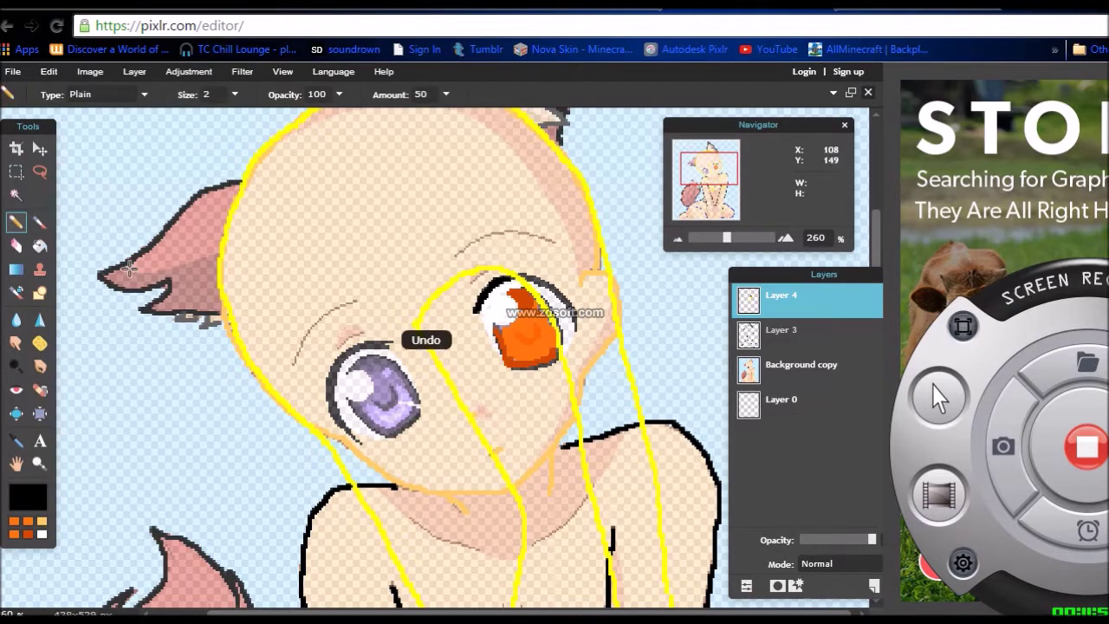
{"action": "key", "text": "ctrl+z"}
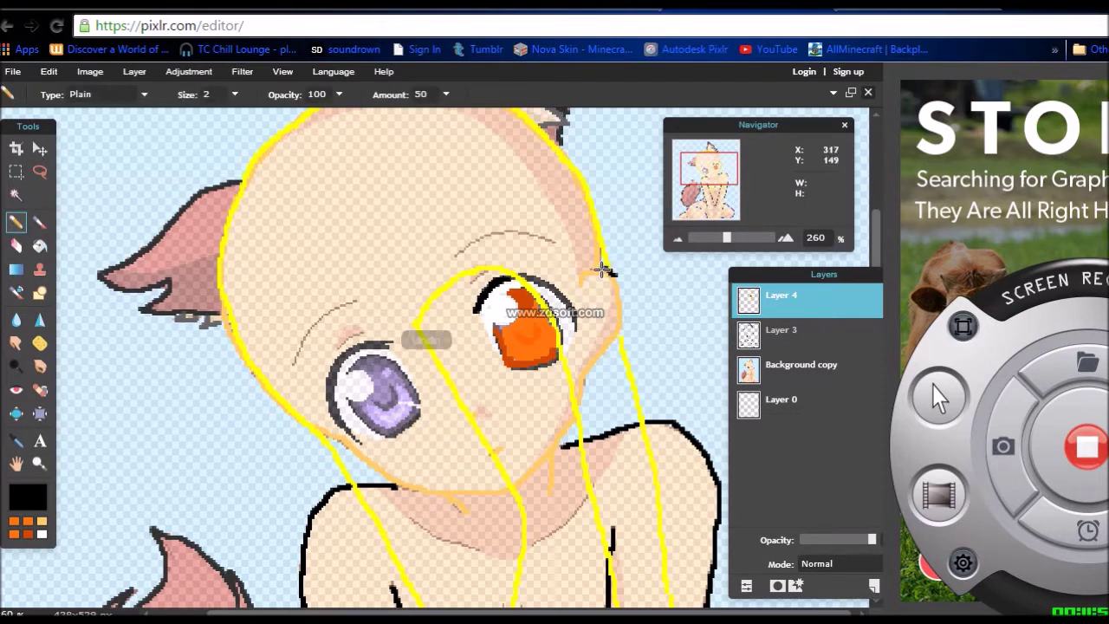
{"action": "mouse_move", "coordinate": [604, 269]}
{"action": "left_mouse_down"}
{"action": "mouse_move", "coordinate": [629, 331]}
{"action": "mouse_move", "coordinate": [610, 271]}
{"action": "left_mouse_up"}
{"action": "left_click_drag", "start_coordinate": [875, 238], "coordinate": [876, 206]}
{"action": "mouse_move", "coordinate": [604, 333]}
{"action": "left_mouse_down"}
{"action": "mouse_move", "coordinate": [433, 218]}
{"action": "mouse_move", "coordinate": [285, 302]}
{"action": "mouse_move", "coordinate": [253, 442]}
{"action": "left_mouse_up"}
{"action": "mouse_move", "coordinate": [599, 336]}
{"action": "left_mouse_down"}
{"action": "mouse_move", "coordinate": [423, 247]}
{"action": "mouse_move", "coordinate": [426, 260]}
{"action": "mouse_move", "coordinate": [451, 260]}
{"action": "mouse_move", "coordinate": [364, 297]}
{"action": "mouse_move", "coordinate": [440, 243]}
{"action": "mouse_move", "coordinate": [298, 352]}
{"action": "left_mouse_up"}
{"action": "key", "text": "ctrl+z"}
{"action": "key", "text": "ctrl+z"}
{"action": "key", "text": "ctrl+z"}
Erase the face, ear and arm outlines on Layer 3 where the hair and headphones cover them.
{"action": "left_click", "coordinate": [780, 330]}
{"action": "key", "text": "e"}
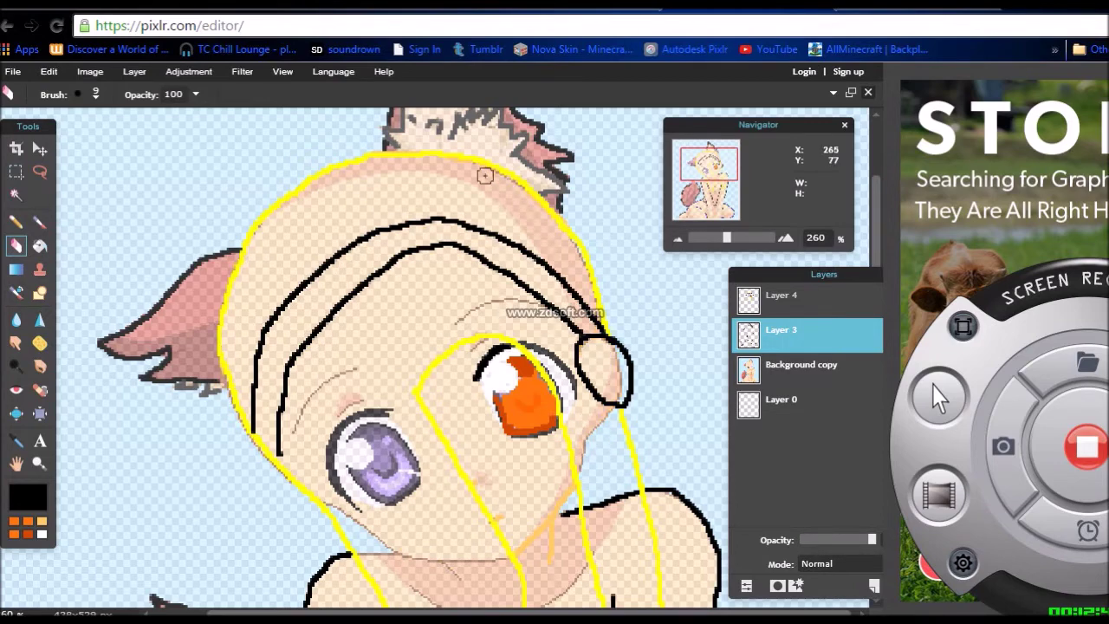
{"action": "scroll", "coordinate": [592, 511], "scroll_direction": "down", "scroll_amount": 5}
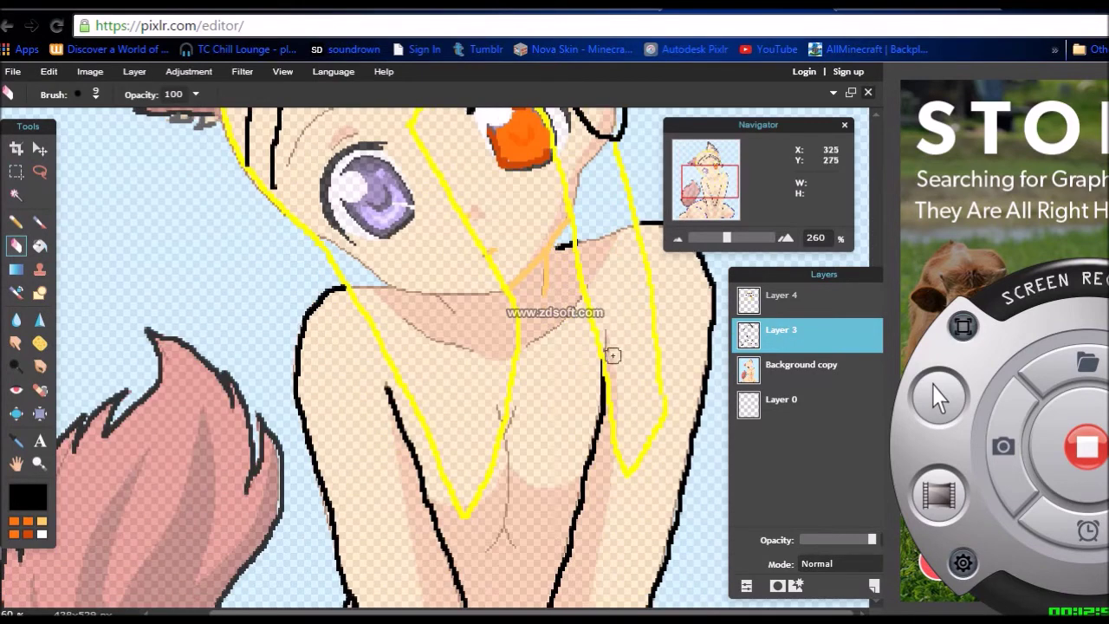
{"action": "scroll", "coordinate": [609, 329], "scroll_direction": "up", "scroll_amount": 3}
Draw the collar and the two long front edges of the open jacket in black on Layer 4.
{"action": "left_click", "coordinate": [781, 296]}
{"action": "key", "text": "n"}
{"action": "left_click_drag", "start_coordinate": [525, 455], "coordinate": [544, 434]}
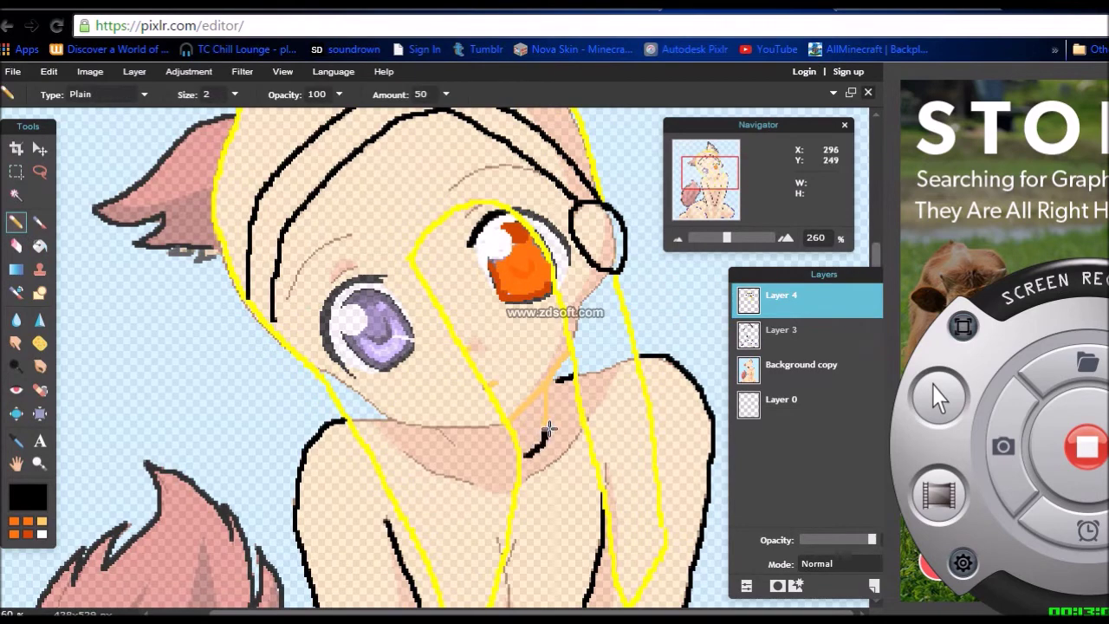
{"action": "scroll", "coordinate": [485, 346], "scroll_direction": "down", "scroll_amount": 2}
{"action": "left_click_drag", "start_coordinate": [531, 343], "coordinate": [533, 430]}
{"action": "scroll", "coordinate": [533, 429], "scroll_direction": "down", "scroll_amount": 6}
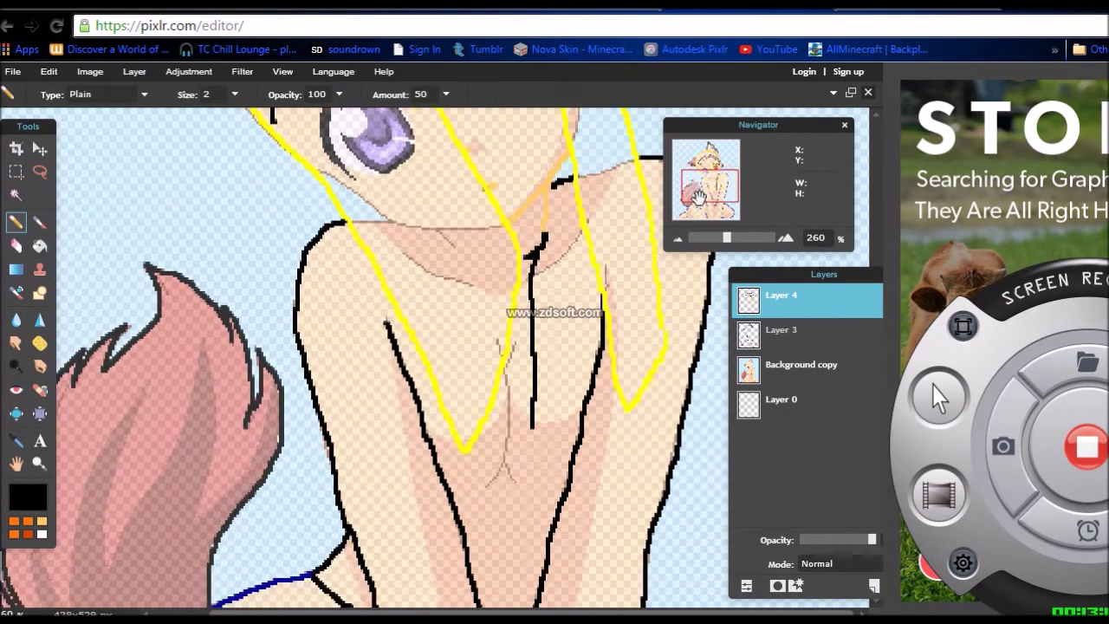
{"action": "left_click_drag", "start_coordinate": [533, 208], "coordinate": [533, 293]}
{"action": "left_click_drag", "start_coordinate": [482, 249], "coordinate": [481, 407]}
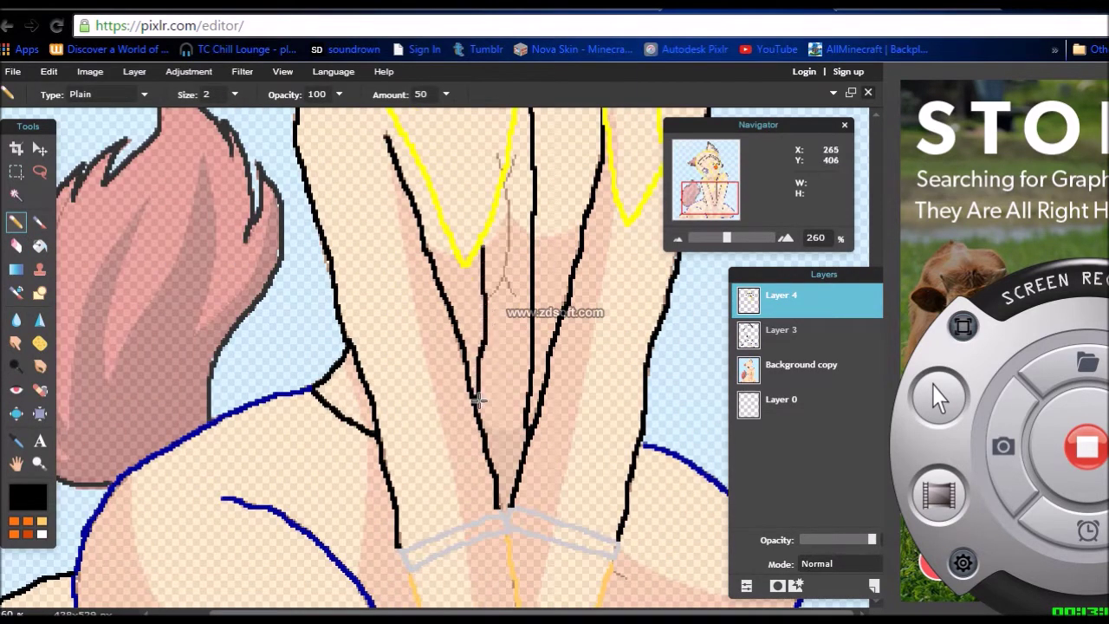
Add two new layers between the outline layers and the Background copy, and select the lower one.
{"action": "key", "text": "ctrl+0"}
{"action": "scroll", "coordinate": [589, 436], "scroll_direction": "up", "scroll_amount": 1}
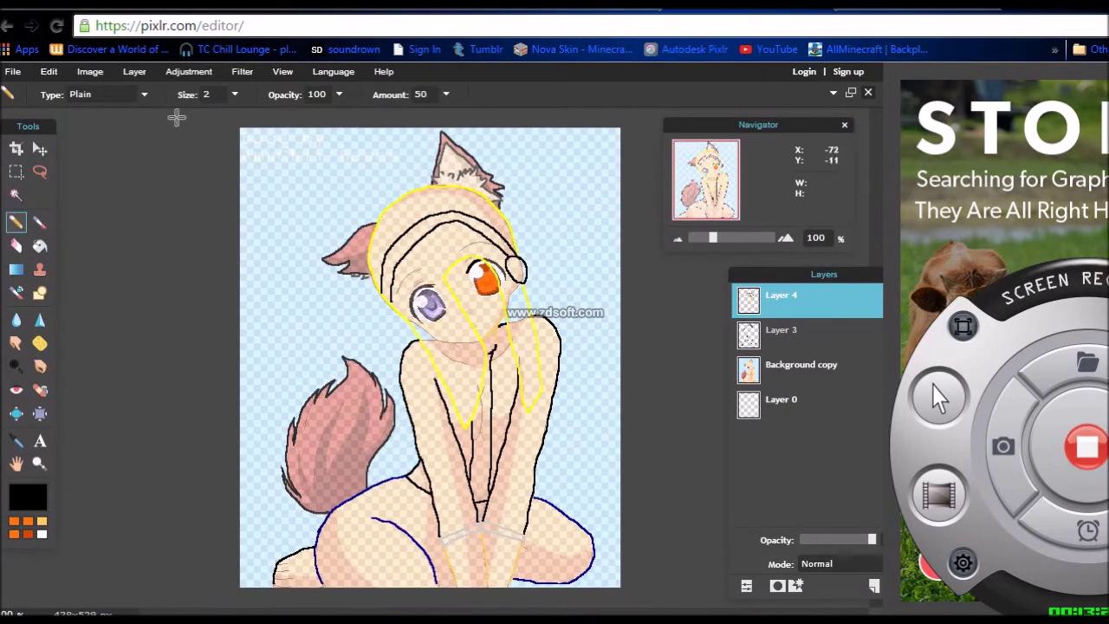
{"action": "left_click", "coordinate": [134, 72]}
{"action": "left_click", "coordinate": [154, 93]}
{"action": "left_click_drag", "start_coordinate": [775, 301], "coordinate": [775, 368]}
{"action": "left_click", "coordinate": [134, 72]}
{"action": "left_click", "coordinate": [154, 94]}
{"action": "left_click", "coordinate": [771, 415]}
Hide the Background copy layer and paint the whole lower new layer cyan with a size 200 hard brush.
{"action": "left_click", "coordinate": [39, 222]}
{"action": "left_click", "coordinate": [96, 95]}
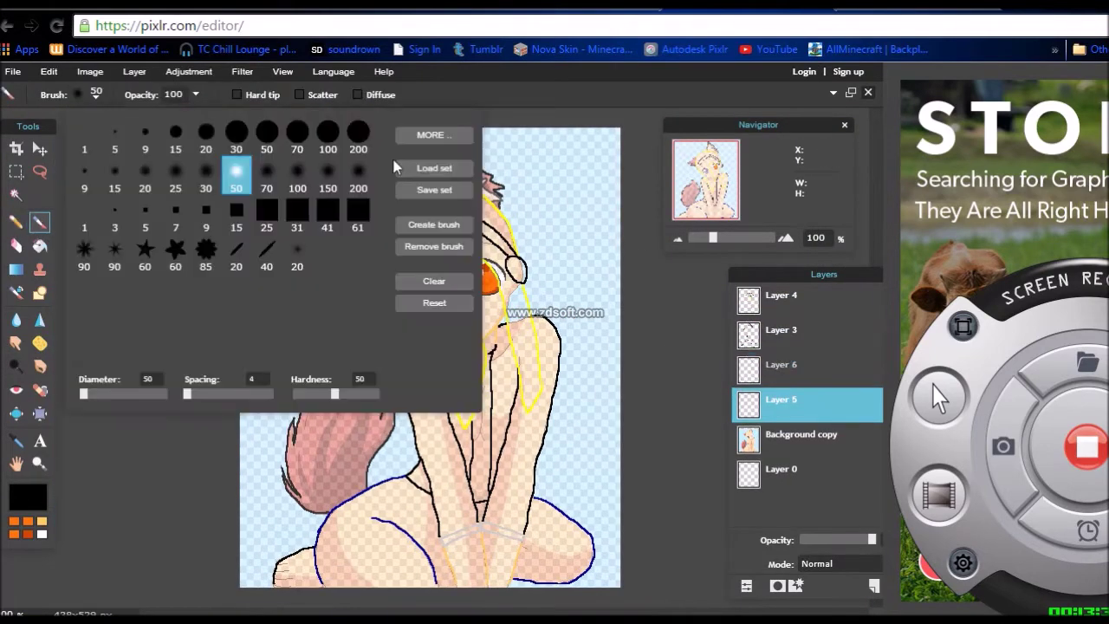
{"action": "left_click_drag", "start_coordinate": [769, 274], "coordinate": [732, 264]}
{"action": "left_click", "coordinate": [868, 426]}
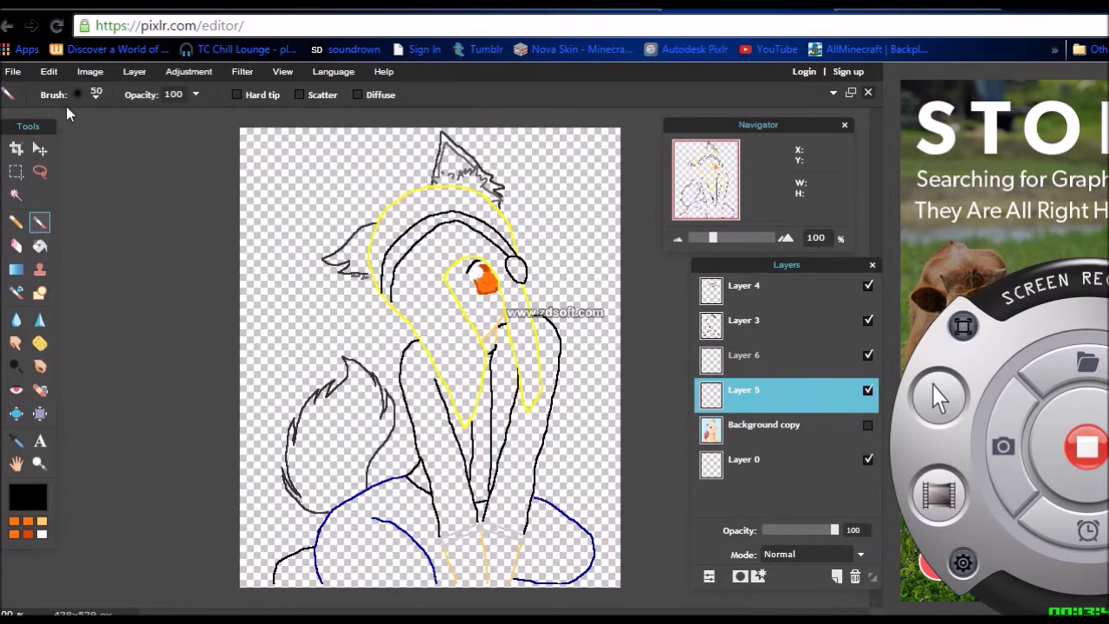
{"action": "left_click", "coordinate": [80, 94]}
{"action": "left_click", "coordinate": [354, 136]}
{"action": "left_click", "coordinate": [28, 497]}
{"action": "left_click", "coordinate": [394, 330]}
{"action": "left_click", "coordinate": [360, 290]}
{"action": "left_click", "coordinate": [621, 459]}
{"action": "mouse_move", "coordinate": [299, 177]}
{"action": "left_mouse_down"}
{"action": "mouse_move", "coordinate": [363, 446]}
{"action": "mouse_move", "coordinate": [430, 294]}
{"action": "mouse_move", "coordinate": [364, 426]}
{"action": "left_mouse_up"}
Close the gap between the lower ear outline and the hair with the pencil on Layer 4, using the ear's dark grey.
{"action": "scroll", "coordinate": [347, 428], "scroll_direction": "up", "scroll_amount": 1}
{"action": "left_click", "coordinate": [746, 363]}
{"action": "scroll", "coordinate": [394, 377], "scroll_direction": "up", "scroll_amount": 4}
{"action": "left_click", "coordinate": [79, 96]}
{"action": "left_click", "coordinate": [156, 136]}
{"action": "left_click_drag", "start_coordinate": [709, 182], "coordinate": [696, 165]}
{"action": "left_click", "coordinate": [743, 286]}
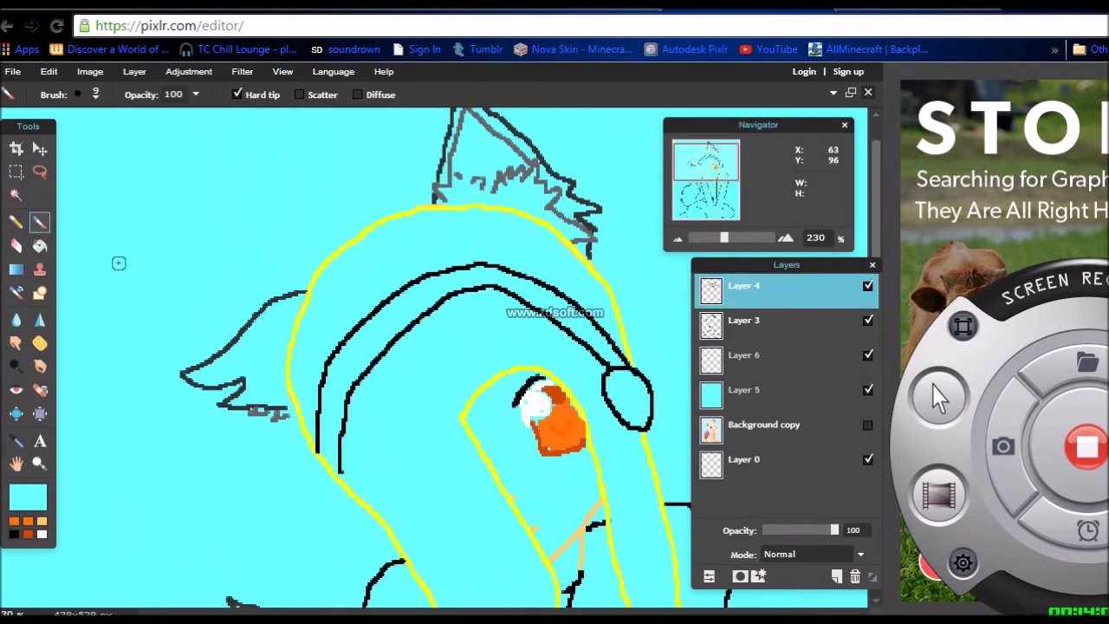
{"action": "left_click", "coordinate": [16, 222]}
{"action": "left_click_drag", "start_coordinate": [288, 417], "coordinate": [293, 411]}
{"action": "left_click", "coordinate": [291, 411], "text": "alt"}
{"action": "left_click", "coordinate": [294, 408], "text": "alt"}
Fill the gaps inside the eye on Layer 6 with sampled orange, white and red-orange.
{"action": "left_click", "coordinate": [752, 359]}
{"action": "key", "text": "b"}
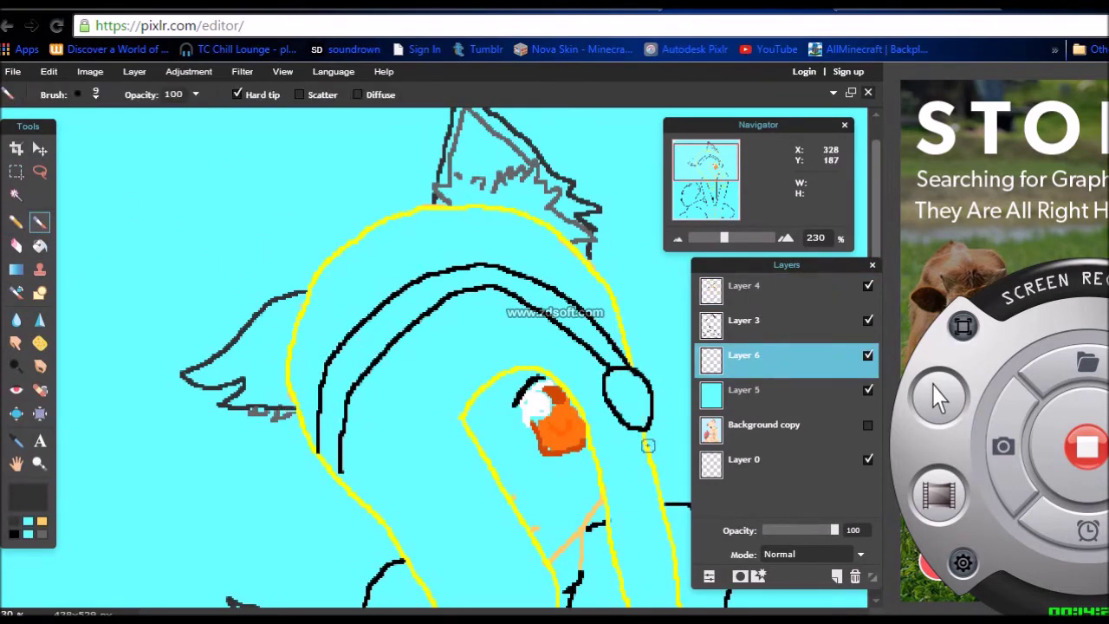
{"action": "left_click", "coordinate": [554, 446], "text": "alt"}
{"action": "left_click", "coordinate": [548, 405], "text": "alt"}
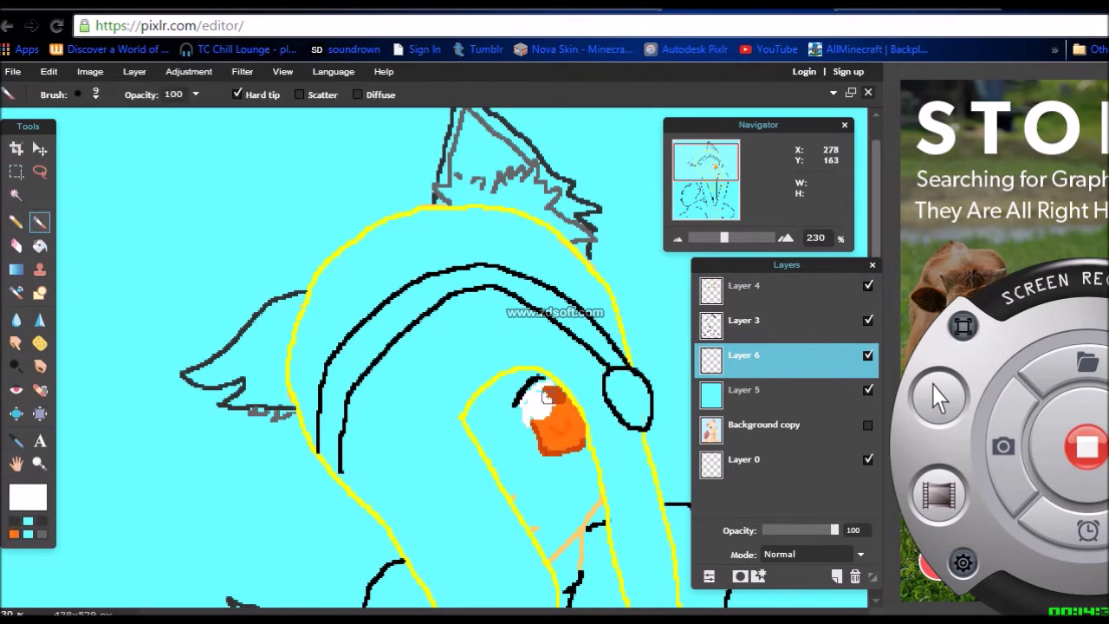
{"action": "left_click", "coordinate": [557, 410], "text": "alt"}
{"action": "left_click", "coordinate": [556, 395], "text": "alt"}
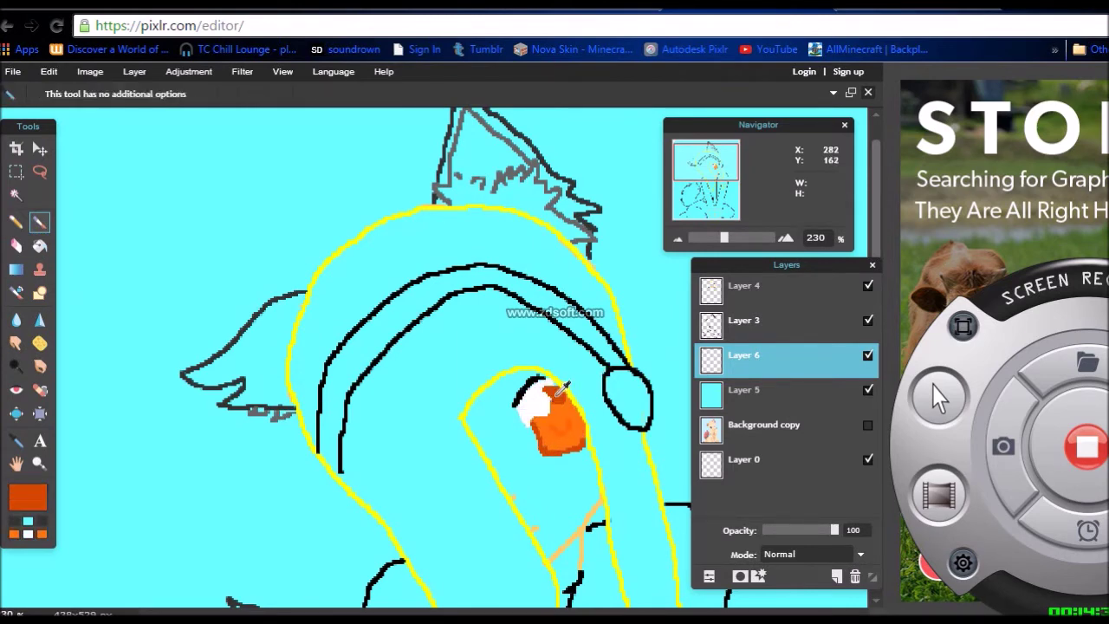
Fill the large front hair lock with yellow on Layer 6 using a size 15 hard brush.
{"action": "scroll", "coordinate": [616, 407], "scroll_direction": "down", "scroll_amount": 10}
{"action": "scroll", "coordinate": [617, 407], "scroll_direction": "up", "scroll_amount": 13}
{"action": "scroll", "coordinate": [617, 407], "scroll_direction": "up", "scroll_amount": 1}
{"action": "left_click", "coordinate": [582, 408], "text": "alt"}
{"action": "left_click", "coordinate": [29, 496]}
{"action": "left_click", "coordinate": [625, 457]}
{"action": "left_click", "coordinate": [96, 95]}
{"action": "left_click", "coordinate": [176, 134]}
{"action": "mouse_move", "coordinate": [510, 396]}
{"action": "left_mouse_down"}
{"action": "mouse_move", "coordinate": [383, 129]}
{"action": "mouse_move", "coordinate": [334, 254]}
{"action": "mouse_move", "coordinate": [441, 397]}
{"action": "mouse_move", "coordinate": [490, 408]}
{"action": "mouse_move", "coordinate": [527, 490]}
{"action": "mouse_move", "coordinate": [482, 483]}
{"action": "mouse_move", "coordinate": [482, 321]}
{"action": "mouse_move", "coordinate": [433, 178]}
{"action": "mouse_move", "coordinate": [477, 247]}
{"action": "mouse_move", "coordinate": [550, 462]}
{"action": "left_mouse_up"}
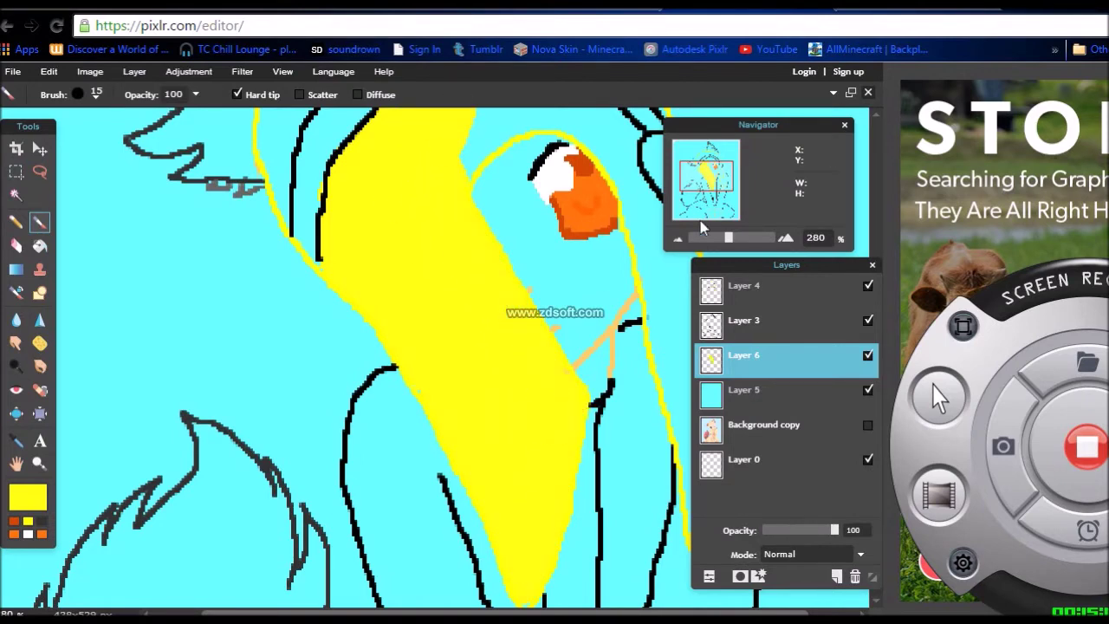
Fill the fringe beneath the headphone band and the hair strand on the far side of the face with yellow.
{"action": "left_click", "coordinate": [710, 183]}
{"action": "left_click", "coordinate": [712, 169]}
{"action": "mouse_move", "coordinate": [300, 213]}
{"action": "left_mouse_down"}
{"action": "mouse_move", "coordinate": [383, 180]}
{"action": "mouse_move", "coordinate": [373, 257]}
{"action": "mouse_move", "coordinate": [511, 234]}
{"action": "mouse_move", "coordinate": [532, 255]}
{"action": "mouse_move", "coordinate": [533, 290]}
{"action": "mouse_move", "coordinate": [560, 340]}
{"action": "left_mouse_up"}
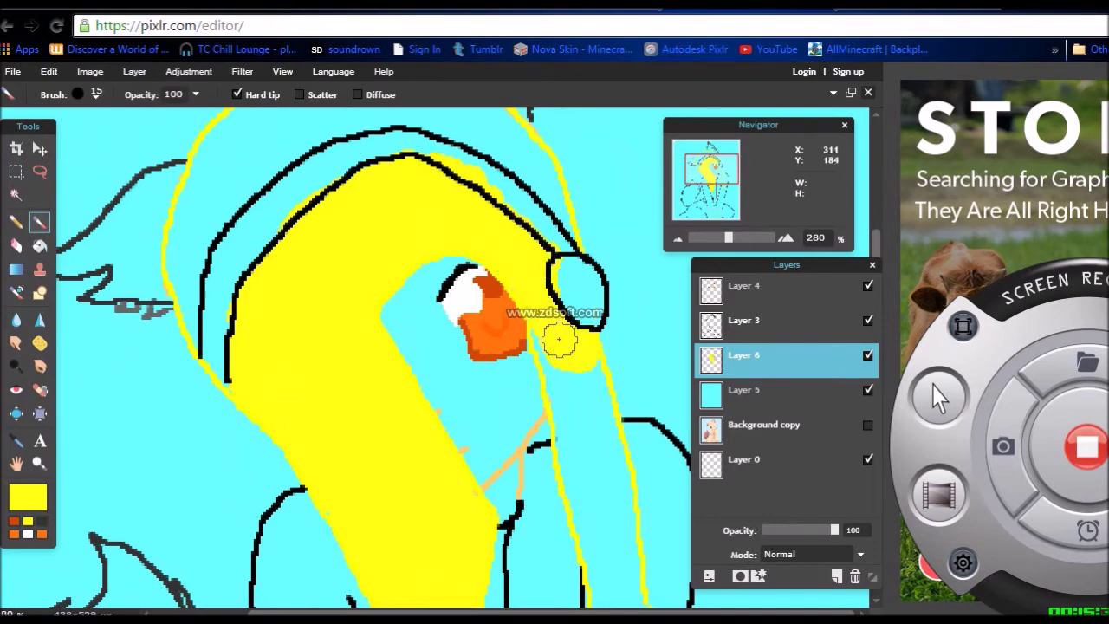
{"action": "mouse_move", "coordinate": [531, 301]}
{"action": "left_mouse_down"}
{"action": "mouse_move", "coordinate": [571, 376]}
{"action": "mouse_move", "coordinate": [586, 511]}
{"action": "mouse_move", "coordinate": [625, 598]}
{"action": "left_mouse_up"}
{"action": "scroll", "coordinate": [625, 597], "scroll_direction": "down", "scroll_amount": 2}
{"action": "left_click_drag", "start_coordinate": [603, 421], "coordinate": [627, 441]}
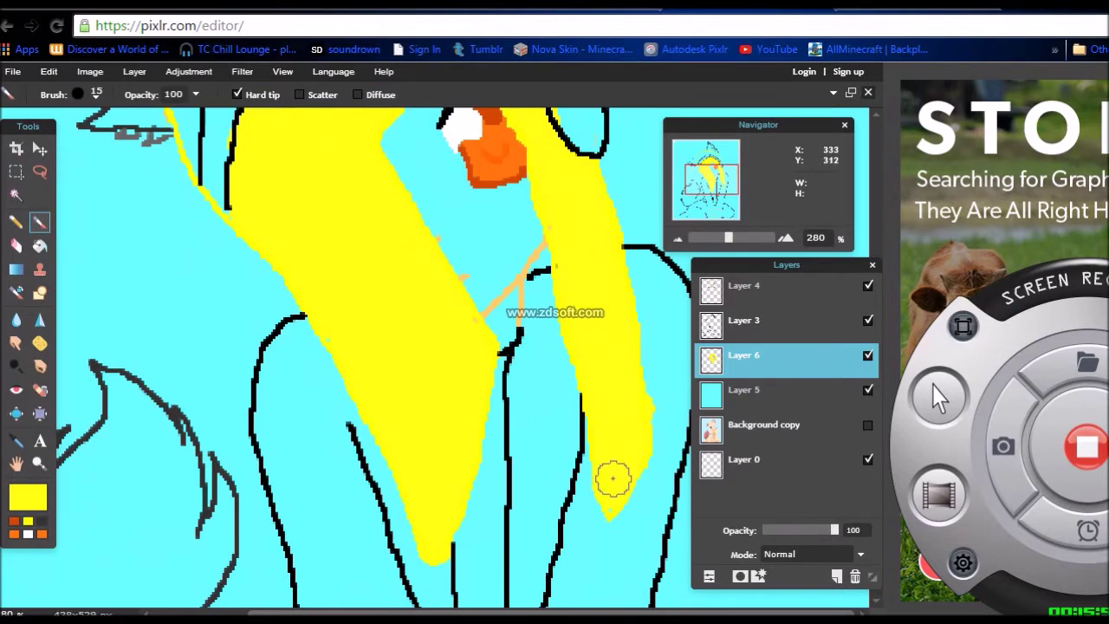
Fill the hair on top of the head above the headphone band with yellow.
{"action": "scroll", "coordinate": [612, 478], "scroll_direction": "up", "scroll_amount": 4}
{"action": "mouse_move", "coordinate": [333, 294]}
{"action": "left_mouse_down"}
{"action": "mouse_move", "coordinate": [289, 304]}
{"action": "mouse_move", "coordinate": [226, 393]}
{"action": "mouse_move", "coordinate": [250, 329]}
{"action": "mouse_move", "coordinate": [183, 455]}
{"action": "mouse_move", "coordinate": [193, 559]}
{"action": "left_mouse_up"}
{"action": "mouse_move", "coordinate": [342, 334]}
{"action": "left_mouse_down"}
{"action": "mouse_move", "coordinate": [421, 289]}
{"action": "mouse_move", "coordinate": [517, 371]}
{"action": "mouse_move", "coordinate": [561, 453]}
{"action": "left_mouse_up"}
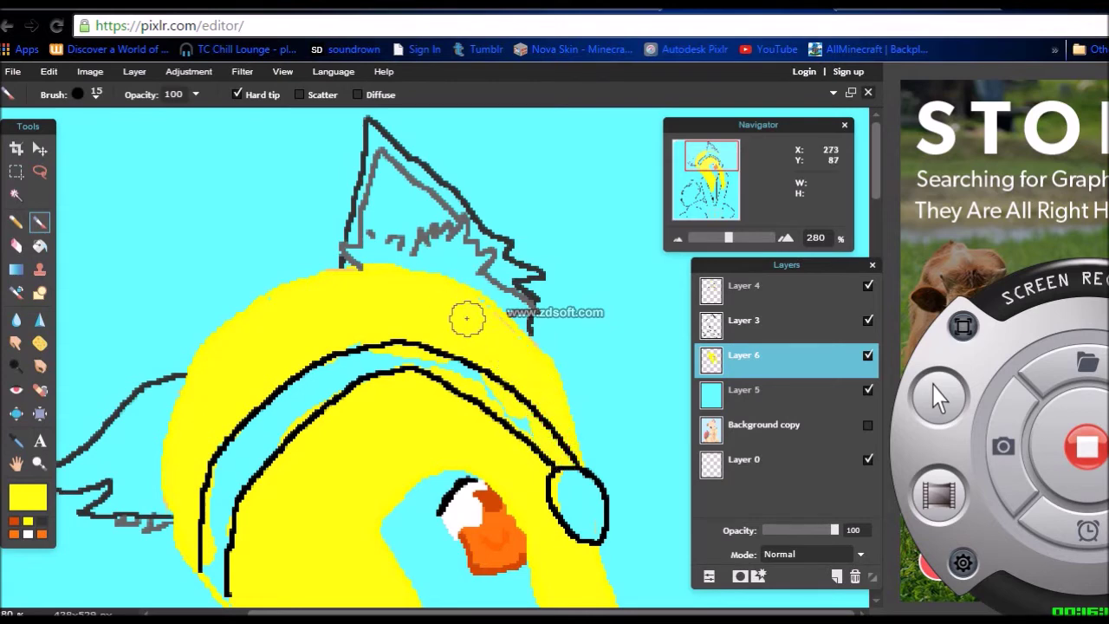
Fill the headphone band and ear cup with black using a size 9 brush.
{"action": "left_click", "coordinate": [220, 446], "text": "alt"}
{"action": "left_click", "coordinate": [95, 94]}
{"action": "left_click", "coordinate": [143, 135]}
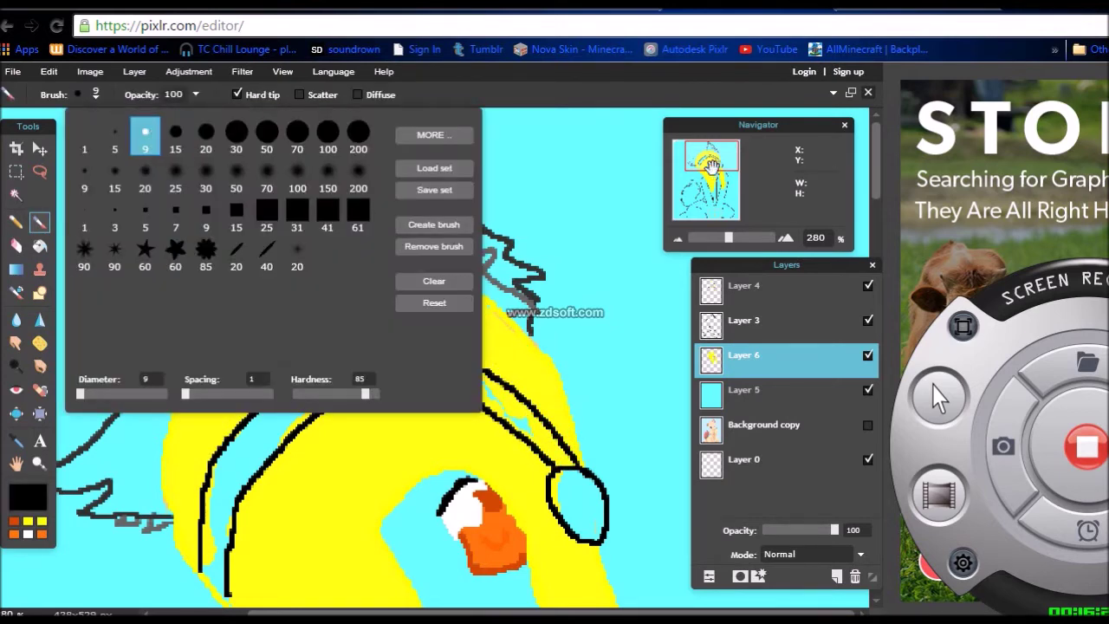
{"action": "left_click_drag", "start_coordinate": [221, 535], "coordinate": [236, 492]}
{"action": "left_click_drag", "start_coordinate": [232, 494], "coordinate": [225, 525]}
{"action": "mouse_move", "coordinate": [240, 450]}
{"action": "left_mouse_down"}
{"action": "mouse_move", "coordinate": [270, 388]}
{"action": "mouse_move", "coordinate": [238, 413]}
{"action": "mouse_move", "coordinate": [278, 396]}
{"action": "mouse_move", "coordinate": [237, 483]}
{"action": "mouse_move", "coordinate": [281, 379]}
{"action": "left_mouse_up"}
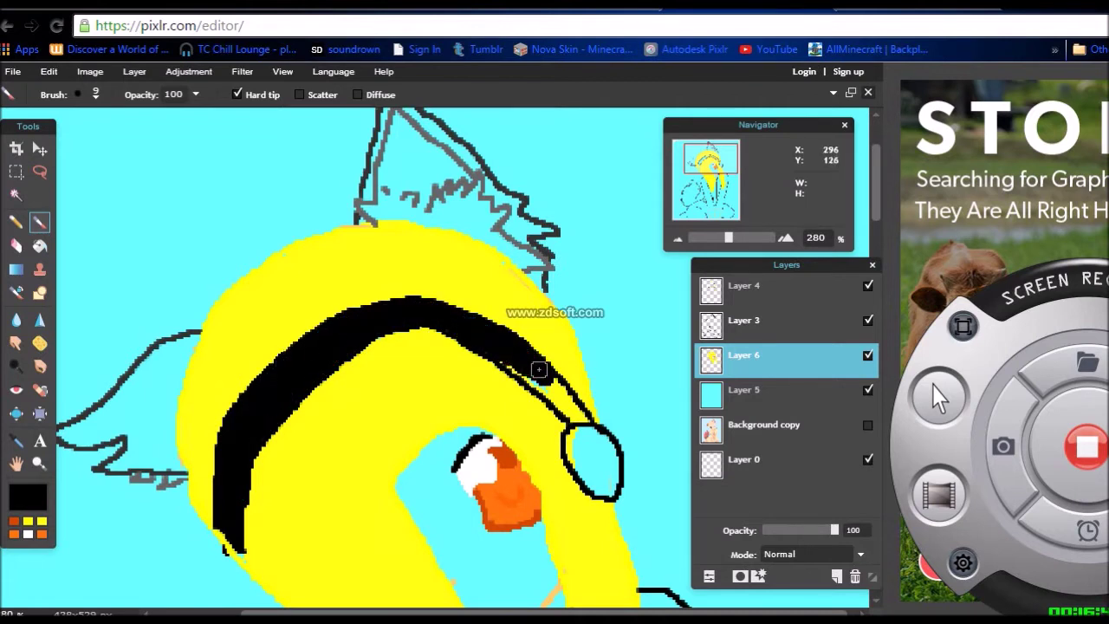
{"action": "mouse_move", "coordinate": [584, 475]}
{"action": "left_mouse_down"}
{"action": "mouse_move", "coordinate": [611, 455]}
{"action": "mouse_move", "coordinate": [610, 490]}
{"action": "left_mouse_up"}
Clean up the stray black paint at the lower end of the headphone band on Layer 6.
{"action": "left_click", "coordinate": [744, 319]}
{"action": "left_click", "coordinate": [15, 245]}
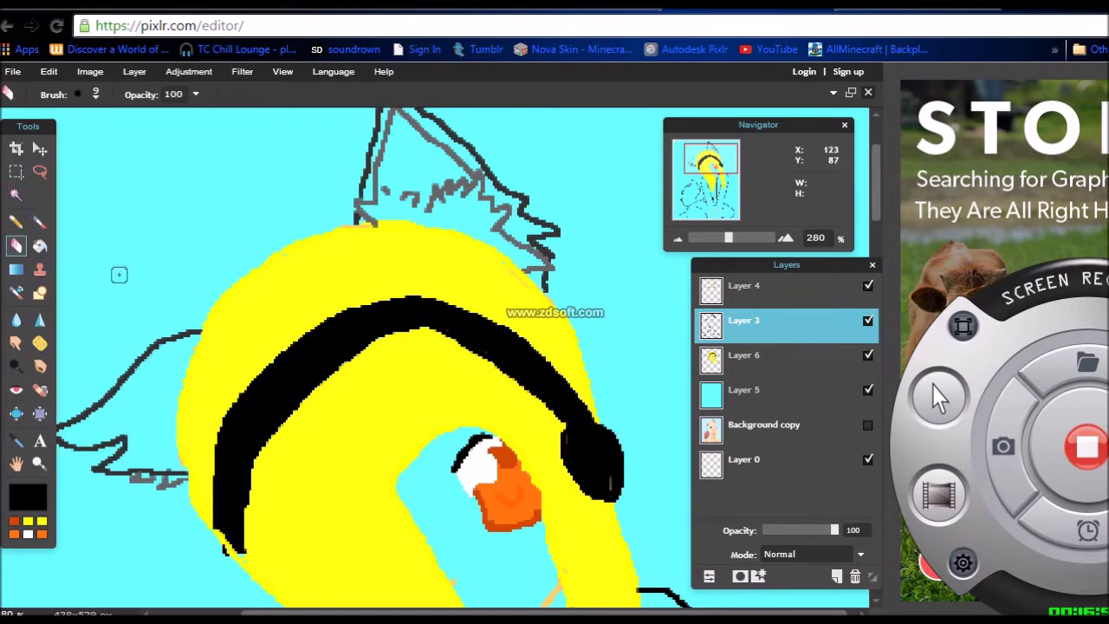
{"action": "left_click", "coordinate": [750, 355]}
{"action": "left_click_drag", "start_coordinate": [728, 158], "coordinate": [725, 169]}
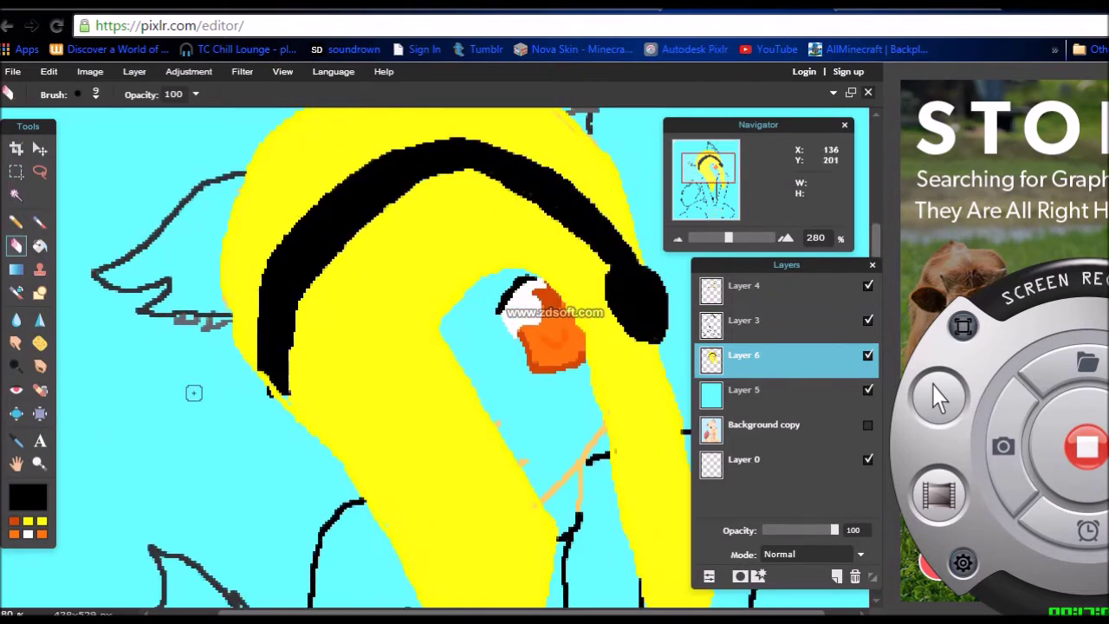
{"action": "key", "text": "b"}
{"action": "left_click", "coordinate": [297, 395], "text": "alt"}
Fill the face and neck around the eye with a light version of the sampled skin-outline color.
{"action": "left_click", "coordinate": [554, 487], "text": "alt"}
{"action": "left_click", "coordinate": [28, 497]}
{"action": "left_click", "coordinate": [522, 234]}
{"action": "left_click", "coordinate": [622, 457]}
{"action": "mouse_move", "coordinate": [602, 433]}
{"action": "left_mouse_down"}
{"action": "mouse_move", "coordinate": [491, 319]}
{"action": "mouse_move", "coordinate": [527, 273]}
{"action": "mouse_move", "coordinate": [489, 280]}
{"action": "mouse_move", "coordinate": [447, 323]}
{"action": "mouse_move", "coordinate": [480, 330]}
{"action": "mouse_move", "coordinate": [447, 334]}
{"action": "mouse_move", "coordinate": [524, 416]}
{"action": "mouse_move", "coordinate": [578, 379]}
{"action": "mouse_move", "coordinate": [574, 421]}
{"action": "left_mouse_up"}
{"action": "left_click_drag", "start_coordinate": [523, 459], "coordinate": [574, 477]}
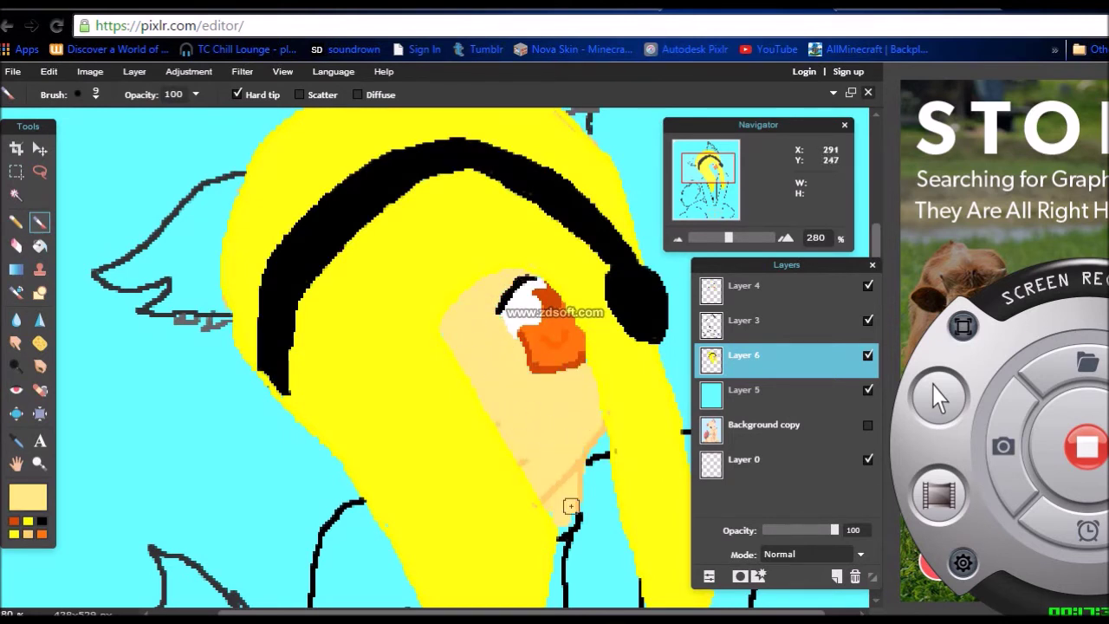
Fill the hands below the sleeve cuffs with the same light skin color.
{"action": "scroll", "coordinate": [568, 485], "scroll_direction": "down", "scroll_amount": 3}
{"action": "scroll", "coordinate": [562, 268], "scroll_direction": "up", "scroll_amount": 2}
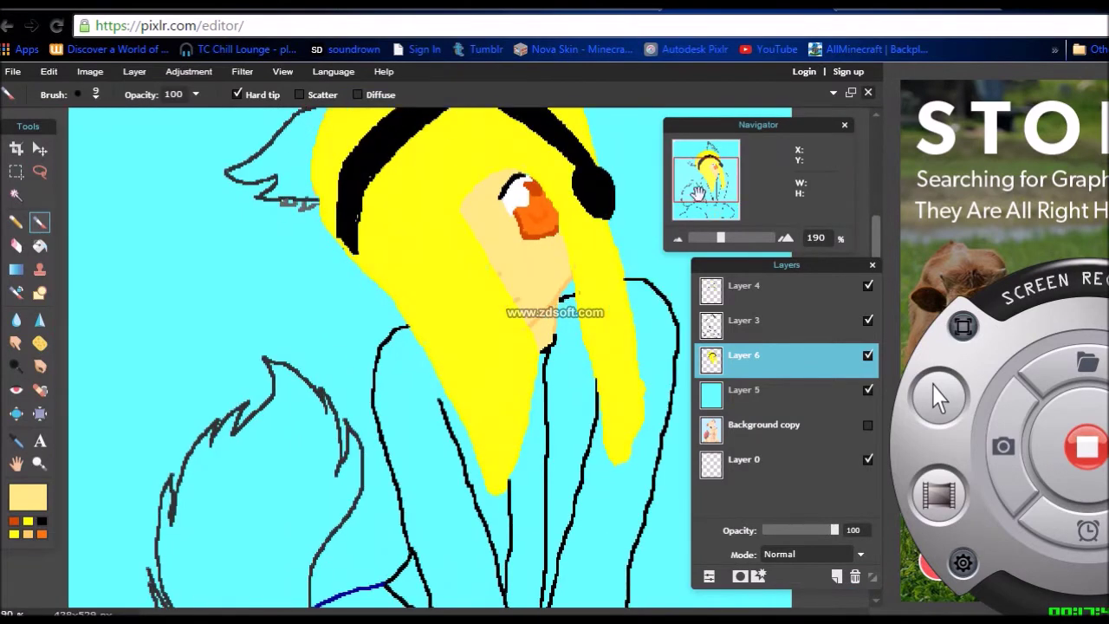
{"action": "left_click_drag", "start_coordinate": [698, 193], "coordinate": [698, 204]}
{"action": "scroll", "coordinate": [488, 505], "scroll_direction": "up", "scroll_amount": 2}
{"action": "mouse_move", "coordinate": [490, 554]}
{"action": "left_mouse_down"}
{"action": "mouse_move", "coordinate": [441, 594]}
{"action": "mouse_move", "coordinate": [546, 582]}
{"action": "mouse_move", "coordinate": [572, 512]}
{"action": "mouse_move", "coordinate": [487, 465]}
{"action": "left_mouse_up"}
{"action": "mouse_move", "coordinate": [404, 500]}
{"action": "left_mouse_down"}
{"action": "mouse_move", "coordinate": [433, 523]}
{"action": "mouse_move", "coordinate": [480, 502]}
{"action": "left_mouse_up"}
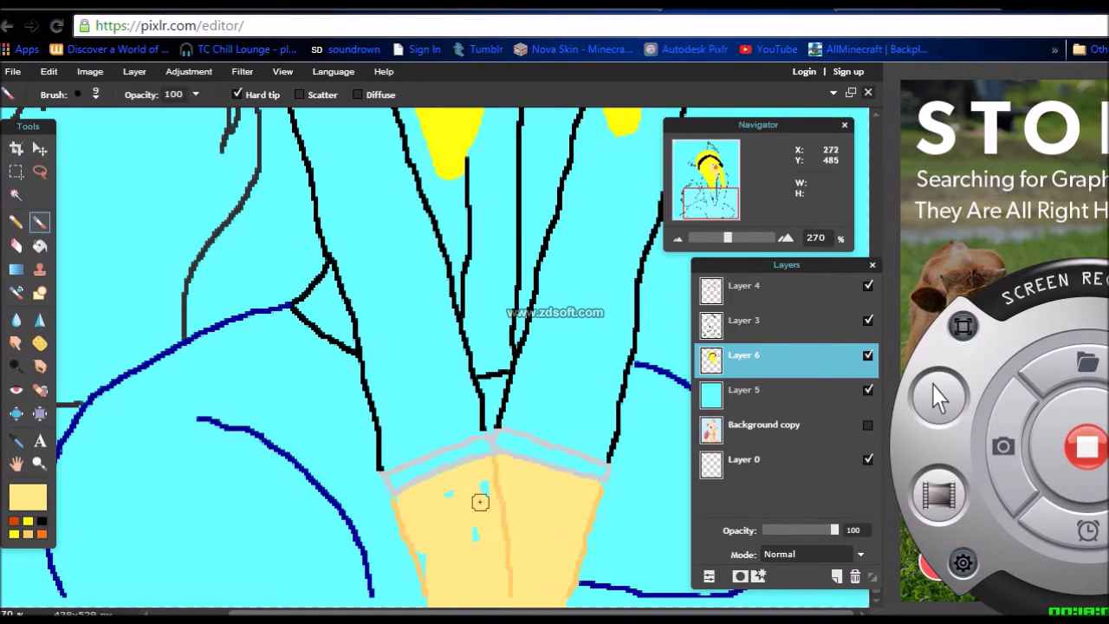
Fill the tail-side jacket sleeve with dark grey using a size 15 brush.
{"action": "scroll", "coordinate": [470, 550], "scroll_direction": "down", "scroll_amount": 3}
{"action": "scroll", "coordinate": [436, 366], "scroll_direction": "up", "scroll_amount": 3}
{"action": "left_click", "coordinate": [42, 520]}
{"action": "left_click", "coordinate": [40, 496]}
{"action": "left_click", "coordinate": [494, 234]}
{"action": "left_click", "coordinate": [621, 461]}
{"action": "left_click", "coordinate": [411, 386]}
{"action": "left_click", "coordinate": [96, 95]}
{"action": "mouse_move", "coordinate": [407, 445]}
{"action": "left_mouse_down"}
{"action": "mouse_move", "coordinate": [407, 408]}
{"action": "mouse_move", "coordinate": [381, 337]}
{"action": "mouse_move", "coordinate": [417, 383]}
{"action": "mouse_move", "coordinate": [367, 408]}
{"action": "mouse_move", "coordinate": [458, 508]}
{"action": "mouse_move", "coordinate": [488, 562]}
{"action": "mouse_move", "coordinate": [424, 546]}
{"action": "mouse_move", "coordinate": [381, 517]}
{"action": "mouse_move", "coordinate": [382, 591]}
{"action": "left_mouse_up"}
{"action": "left_click", "coordinate": [710, 189]}
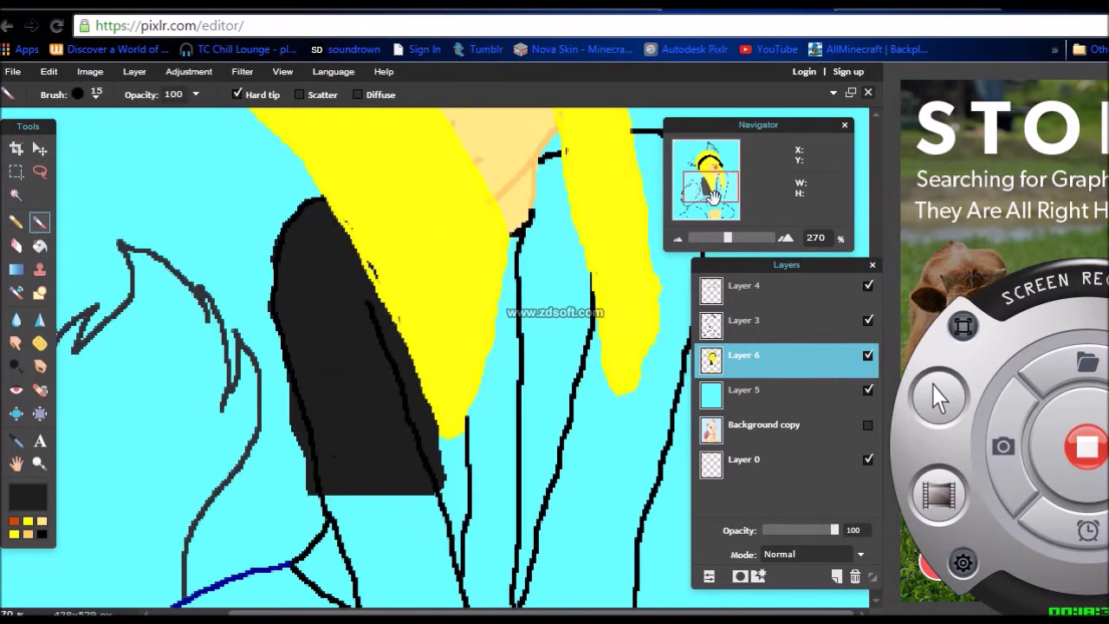
{"action": "mouse_move", "coordinate": [430, 511]}
{"action": "left_mouse_down"}
{"action": "mouse_move", "coordinate": [357, 477]}
{"action": "mouse_move", "coordinate": [356, 549]}
{"action": "mouse_move", "coordinate": [431, 532]}
{"action": "mouse_move", "coordinate": [455, 451]}
{"action": "mouse_move", "coordinate": [443, 575]}
{"action": "left_mouse_up"}
Fill the jacket front beside the tail-side sleeve with dark grey and erase the overspill along its outlines.
{"action": "scroll", "coordinate": [449, 577], "scroll_direction": "down", "scroll_amount": 3}
{"action": "mouse_move", "coordinate": [481, 315]}
{"action": "left_mouse_down"}
{"action": "mouse_move", "coordinate": [395, 396]}
{"action": "mouse_move", "coordinate": [465, 421]}
{"action": "mouse_move", "coordinate": [437, 430]}
{"action": "mouse_move", "coordinate": [472, 433]}
{"action": "left_mouse_up"}
{"action": "left_click", "coordinate": [16, 245]}
{"action": "scroll", "coordinate": [369, 249], "scroll_direction": "up", "scroll_amount": 2}
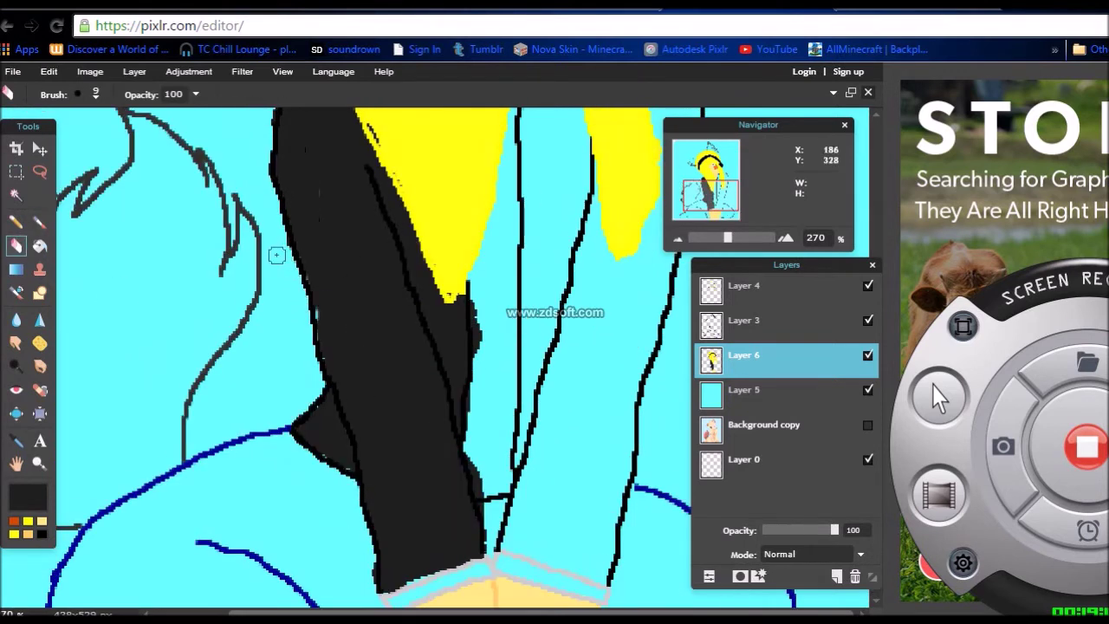
Fill the other jacket sleeve and its adjoining front strip with dark grey, and trim the overspill outside the outlines.
{"action": "key", "text": "b"}
{"action": "mouse_move", "coordinate": [535, 509]}
{"action": "left_mouse_down"}
{"action": "mouse_move", "coordinate": [562, 404]}
{"action": "mouse_move", "coordinate": [518, 537]}
{"action": "mouse_move", "coordinate": [595, 566]}
{"action": "mouse_move", "coordinate": [567, 377]}
{"action": "left_mouse_up"}
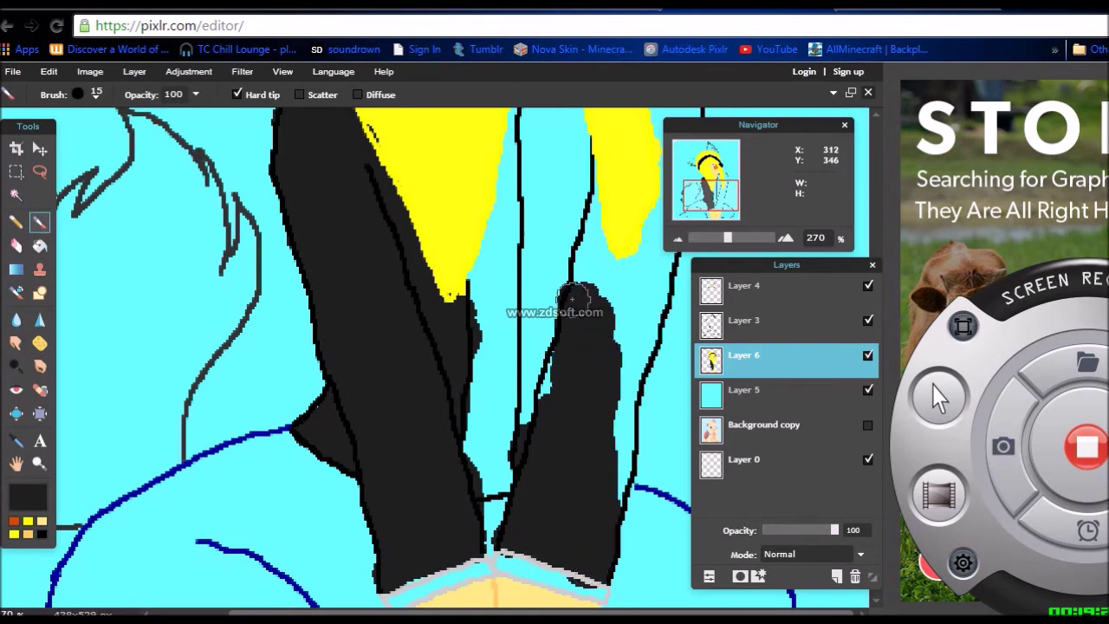
{"action": "scroll", "coordinate": [567, 377], "scroll_direction": "up", "scroll_amount": 2}
{"action": "left_click_drag", "start_coordinate": [762, 271], "coordinate": [218, 246]}
{"action": "mouse_move", "coordinate": [570, 290]}
{"action": "left_mouse_down"}
{"action": "mouse_move", "coordinate": [539, 490]}
{"action": "mouse_move", "coordinate": [559, 238]}
{"action": "mouse_move", "coordinate": [527, 186]}
{"action": "mouse_move", "coordinate": [524, 208]}
{"action": "left_mouse_up"}
{"action": "left_click_drag", "start_coordinate": [192, 166], "coordinate": [192, 161]}
{"action": "mouse_move", "coordinate": [541, 204]}
{"action": "left_mouse_down"}
{"action": "mouse_move", "coordinate": [558, 161]}
{"action": "mouse_move", "coordinate": [567, 251]}
{"action": "left_mouse_up"}
{"action": "left_click_drag", "start_coordinate": [580, 357], "coordinate": [577, 320]}
{"action": "mouse_move", "coordinate": [582, 391]}
{"action": "left_mouse_down"}
{"action": "mouse_move", "coordinate": [614, 413]}
{"action": "mouse_move", "coordinate": [667, 339]}
{"action": "mouse_move", "coordinate": [671, 175]}
{"action": "mouse_move", "coordinate": [653, 155]}
{"action": "mouse_move", "coordinate": [670, 172]}
{"action": "mouse_move", "coordinate": [662, 190]}
{"action": "mouse_move", "coordinate": [687, 271]}
{"action": "mouse_move", "coordinate": [664, 378]}
{"action": "mouse_move", "coordinate": [616, 433]}
{"action": "mouse_move", "coordinate": [603, 558]}
{"action": "mouse_move", "coordinate": [652, 469]}
{"action": "left_mouse_up"}
{"action": "mouse_move", "coordinate": [641, 485]}
{"action": "left_mouse_down"}
{"action": "mouse_move", "coordinate": [666, 389]}
{"action": "mouse_move", "coordinate": [667, 291]}
{"action": "left_mouse_up"}
{"action": "left_click_drag", "start_coordinate": [641, 433], "coordinate": [638, 366]}
{"action": "key", "text": "e"}
{"action": "key", "text": "ctrl+z"}
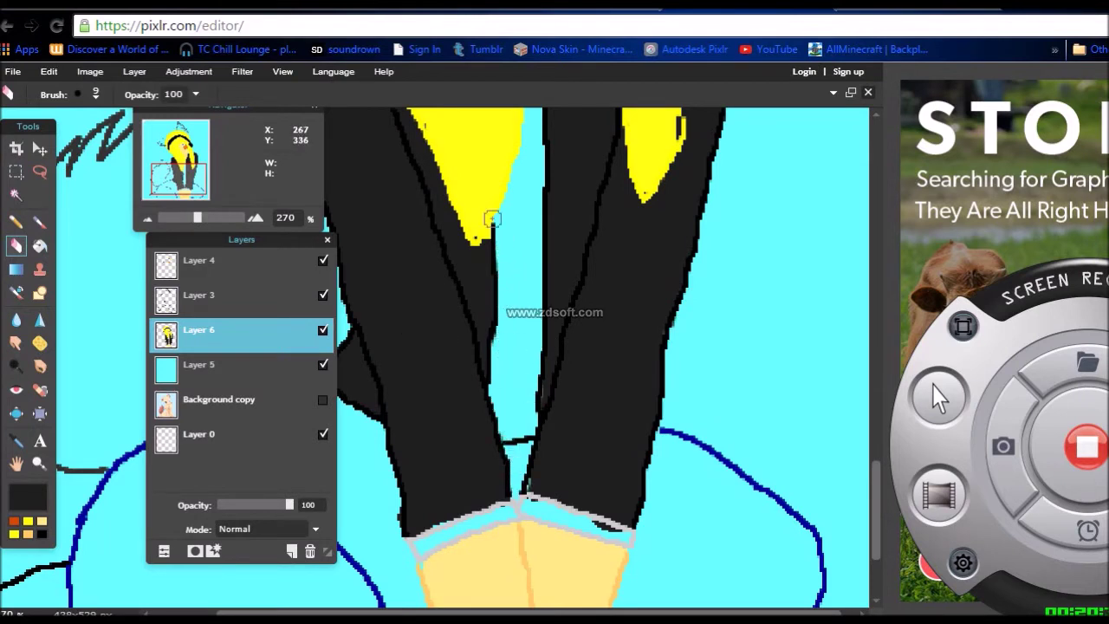
Touch up the skin and the dark grey jacket front with sampled colors.
{"action": "left_click", "coordinate": [40, 222]}
{"action": "left_click", "coordinate": [561, 569], "text": "alt"}
{"action": "left_click_drag", "start_coordinate": [579, 557], "coordinate": [612, 560]}
{"action": "left_click", "coordinate": [549, 482], "text": "alt"}
{"action": "mouse_move", "coordinate": [550, 383]}
{"action": "left_mouse_down"}
{"action": "mouse_move", "coordinate": [566, 410]}
{"action": "mouse_move", "coordinate": [525, 390]}
{"action": "left_mouse_up"}
{"action": "left_click", "coordinate": [16, 251]}
{"action": "left_click", "coordinate": [39, 222]}
{"action": "left_click_drag", "start_coordinate": [474, 267], "coordinate": [459, 391]}
Touch up the edges of the yellow hair locks and the adjoining dark grey sleeve with sampled colors.
{"action": "left_click", "coordinate": [646, 255], "text": "alt"}
{"action": "left_click", "coordinate": [652, 248]}
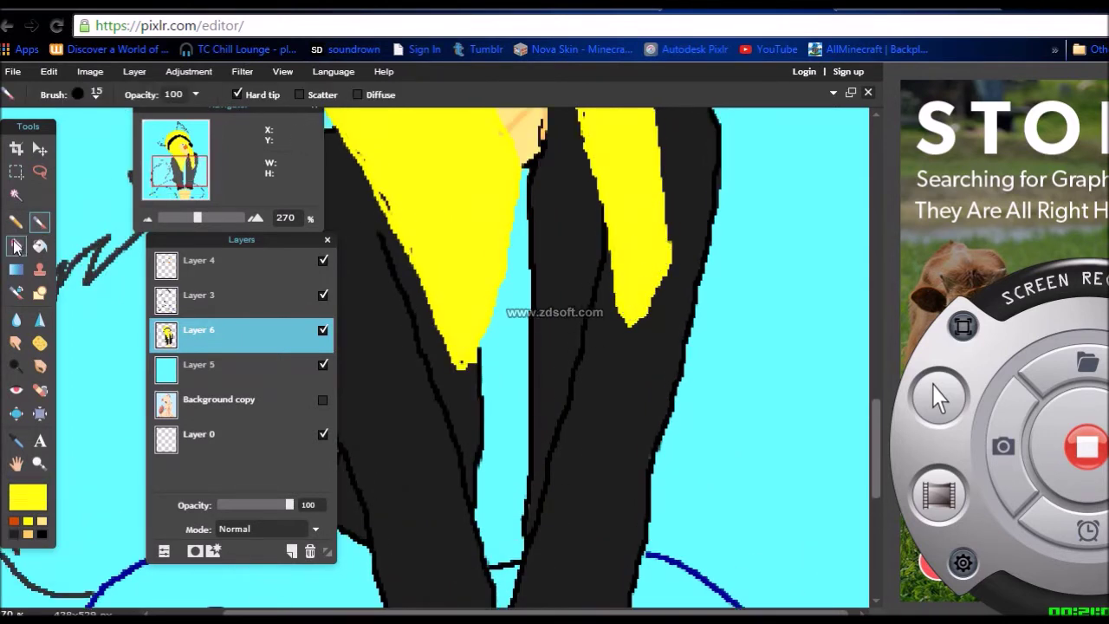
{"action": "scroll", "coordinate": [588, 208], "scroll_direction": "up", "scroll_amount": 3}
{"action": "left_click", "coordinate": [590, 242]}
{"action": "left_click", "coordinate": [634, 241]}
{"action": "left_click", "coordinate": [389, 331]}
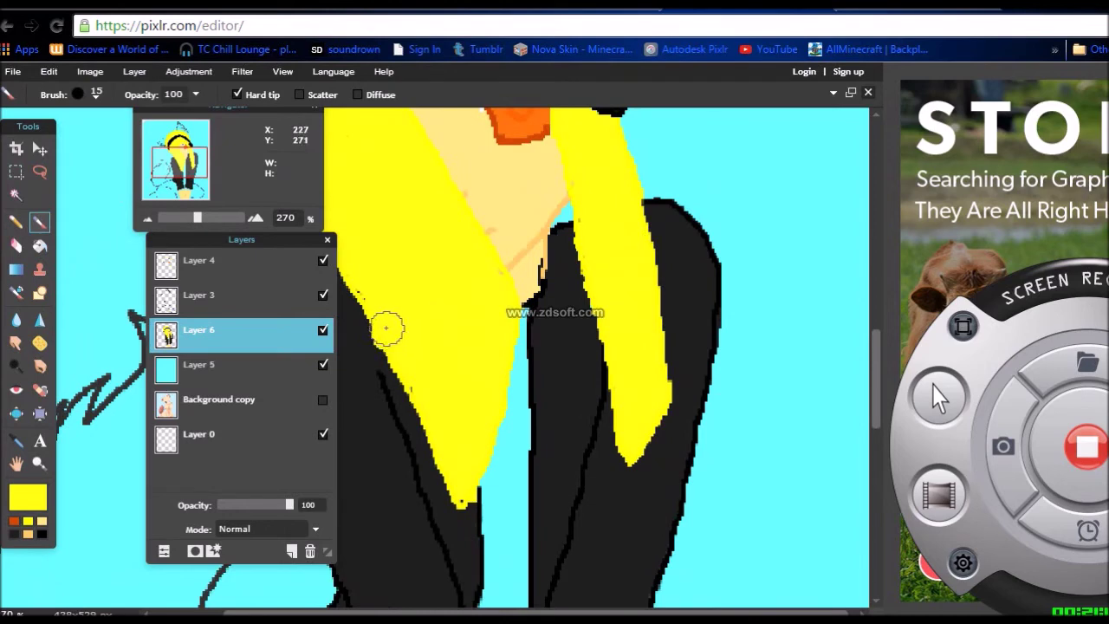
{"action": "left_click", "coordinate": [363, 349], "text": "alt"}
{"action": "mouse_move", "coordinate": [187, 167]}
{"action": "left_mouse_down"}
{"action": "mouse_move", "coordinate": [187, 147]}
{"action": "mouse_move", "coordinate": [182, 184]}
{"action": "left_mouse_up"}
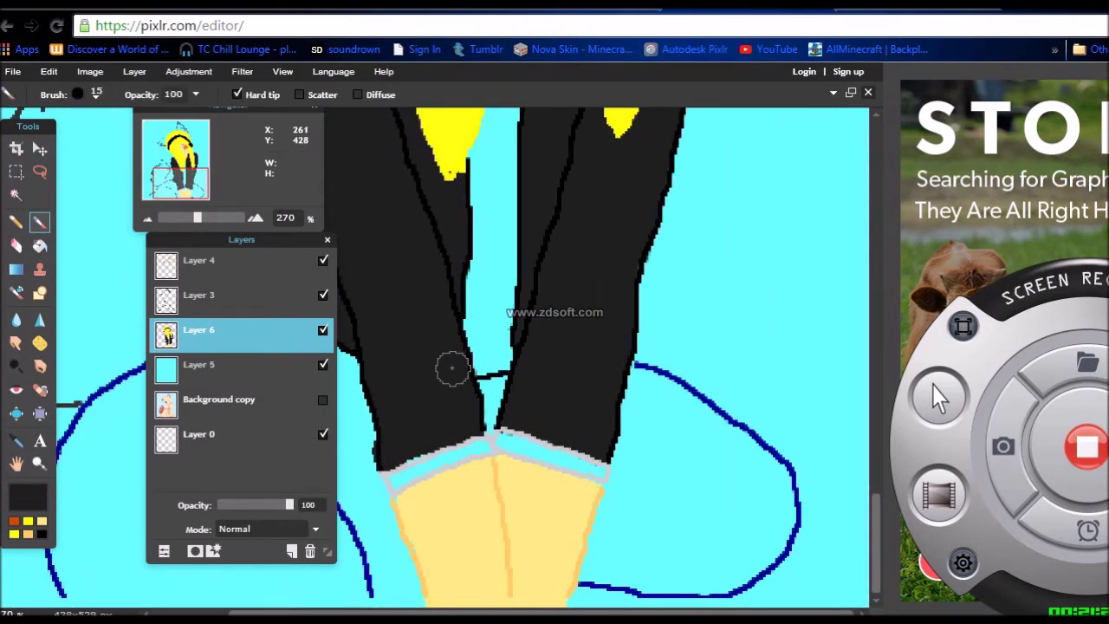
Fill the tail-side leg with blue using a size 15 brush and sample the skin color for the hand's edge.
{"action": "left_click_drag", "start_coordinate": [299, 240], "coordinate": [692, 250]}
{"action": "left_click_drag", "start_coordinate": [262, 111], "coordinate": [719, 117]}
{"action": "left_click_drag", "start_coordinate": [671, 248], "coordinate": [755, 250]}
{"action": "left_click_drag", "start_coordinate": [640, 188], "coordinate": [628, 189]}
{"action": "left_click", "coordinate": [96, 95]}
{"action": "left_click", "coordinate": [28, 497]}
{"action": "left_click", "coordinate": [251, 246]}
{"action": "left_click", "coordinate": [610, 459]}
{"action": "mouse_move", "coordinate": [461, 451]}
{"action": "left_mouse_down"}
{"action": "mouse_move", "coordinate": [424, 451]}
{"action": "mouse_move", "coordinate": [433, 533]}
{"action": "mouse_move", "coordinate": [366, 589]}
{"action": "mouse_move", "coordinate": [230, 589]}
{"action": "mouse_move", "coordinate": [349, 485]}
{"action": "mouse_move", "coordinate": [376, 356]}
{"action": "mouse_move", "coordinate": [360, 348]}
{"action": "mouse_move", "coordinate": [265, 478]}
{"action": "mouse_move", "coordinate": [245, 416]}
{"action": "mouse_move", "coordinate": [223, 458]}
{"action": "mouse_move", "coordinate": [212, 542]}
{"action": "left_mouse_up"}
{"action": "mouse_move", "coordinate": [358, 563]}
{"action": "left_mouse_down"}
{"action": "mouse_move", "coordinate": [476, 517]}
{"action": "mouse_move", "coordinate": [508, 564]}
{"action": "mouse_move", "coordinate": [441, 366]}
{"action": "mouse_move", "coordinate": [402, 391]}
{"action": "mouse_move", "coordinate": [446, 349]}
{"action": "left_mouse_up"}
{"action": "mouse_move", "coordinate": [457, 495]}
{"action": "left_mouse_down"}
{"action": "mouse_move", "coordinate": [468, 352]}
{"action": "mouse_move", "coordinate": [496, 369]}
{"action": "mouse_move", "coordinate": [565, 597]}
{"action": "left_mouse_up"}
{"action": "left_click", "coordinate": [604, 536], "text": "alt"}
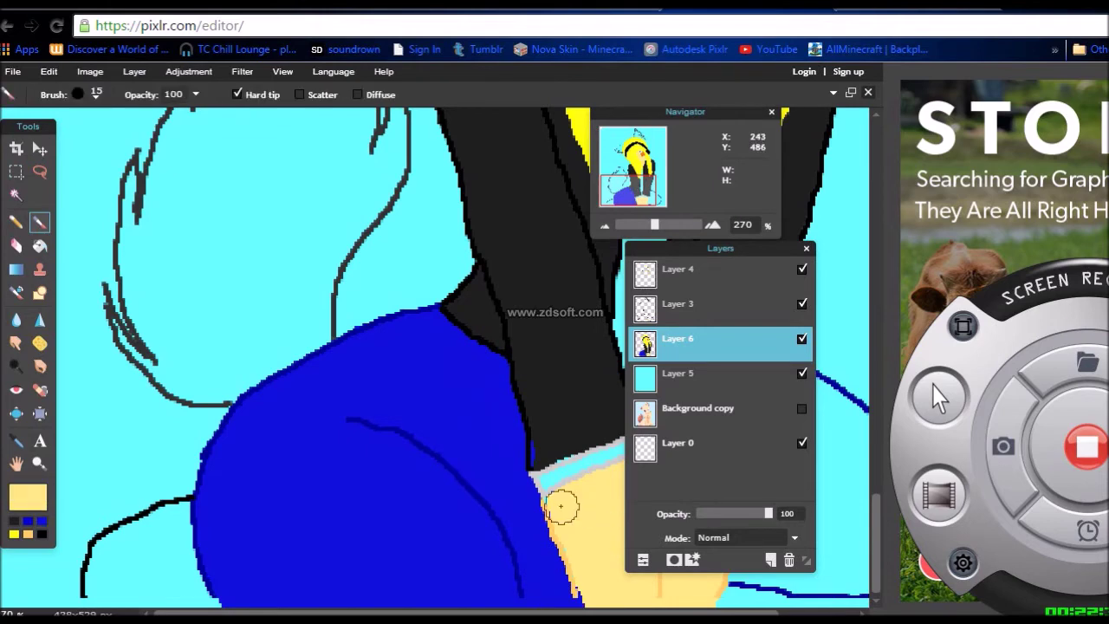
Touch up the sleeve's lower edge with dark grey, and fill the leg on the other side of the hands with the sampled blue.
{"action": "left_click", "coordinate": [547, 436], "text": "alt"}
{"action": "left_click", "coordinate": [541, 452]}
{"action": "left_click_drag", "start_coordinate": [630, 193], "coordinate": [639, 192]}
{"action": "left_click_drag", "start_coordinate": [723, 248], "coordinate": [194, 236]}
{"action": "left_click_drag", "start_coordinate": [699, 114], "coordinate": [495, 107]}
{"action": "left_click_drag", "start_coordinate": [441, 184], "coordinate": [449, 185]}
{"action": "left_click", "coordinate": [343, 420], "text": "alt"}
{"action": "mouse_move", "coordinate": [645, 534]}
{"action": "left_mouse_down"}
{"action": "mouse_move", "coordinate": [646, 401]}
{"action": "mouse_move", "coordinate": [600, 555]}
{"action": "mouse_move", "coordinate": [655, 581]}
{"action": "mouse_move", "coordinate": [747, 554]}
{"action": "mouse_move", "coordinate": [675, 414]}
{"action": "left_mouse_up"}
{"action": "left_click_drag", "start_coordinate": [741, 449], "coordinate": [662, 543]}
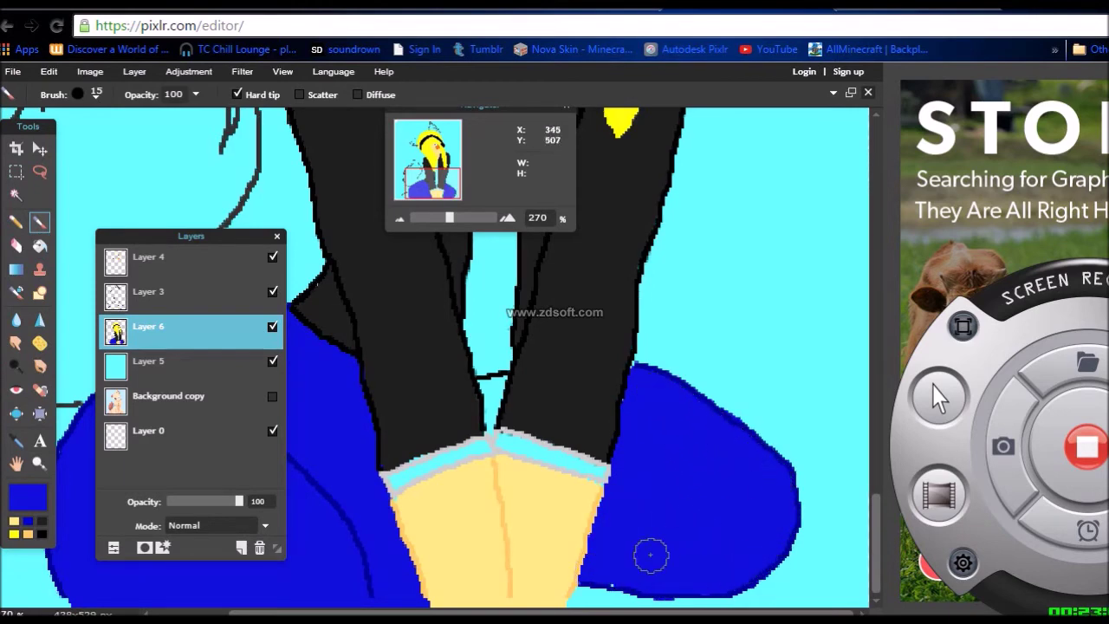
Fill the jacket area around the tip of the long yellow hair lock with the sampled dark grey.
{"action": "left_click_drag", "start_coordinate": [193, 239], "coordinate": [769, 277]}
{"action": "left_click_drag", "start_coordinate": [440, 183], "coordinate": [440, 173]}
{"action": "left_click", "coordinate": [418, 343], "text": "alt"}
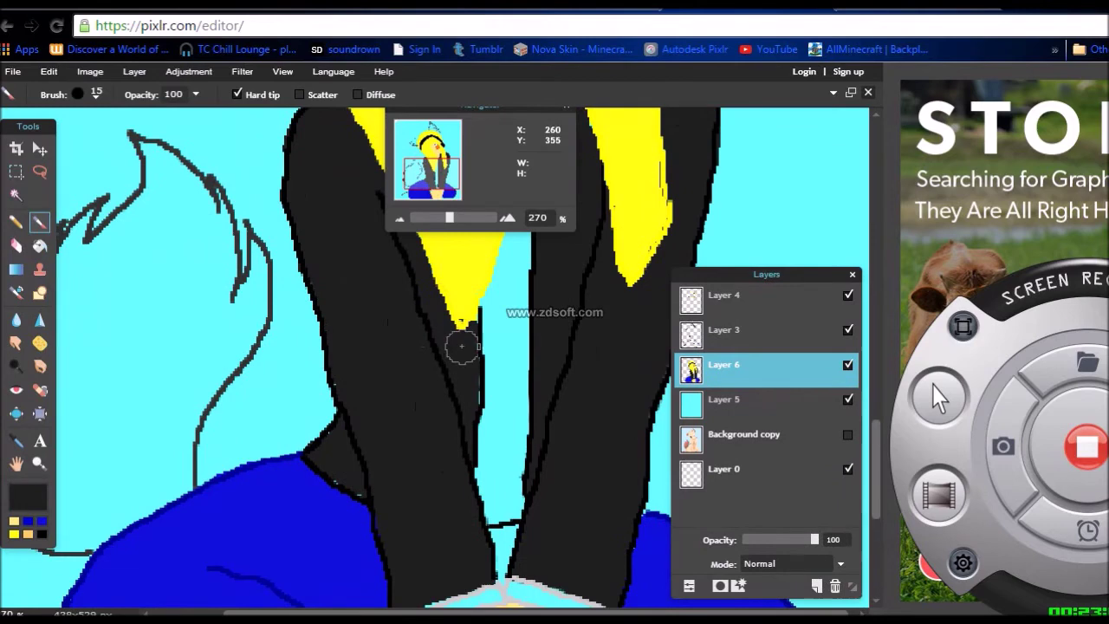
{"action": "left_click_drag", "start_coordinate": [459, 348], "coordinate": [464, 368]}
{"action": "left_click_drag", "start_coordinate": [450, 282], "coordinate": [425, 307]}
Fill the small gap between the two sleeves above the cuffs with blue, using a size 9 brush.
{"action": "left_click_drag", "start_coordinate": [438, 185], "coordinate": [438, 189]}
{"action": "left_click", "coordinate": [41, 521]}
{"action": "left_click", "coordinate": [95, 93]}
{"action": "left_click", "coordinate": [141, 136]}
{"action": "mouse_move", "coordinate": [485, 464]}
{"action": "left_mouse_down"}
{"action": "mouse_move", "coordinate": [497, 468]}
{"action": "mouse_move", "coordinate": [493, 507]}
{"action": "left_mouse_up"}
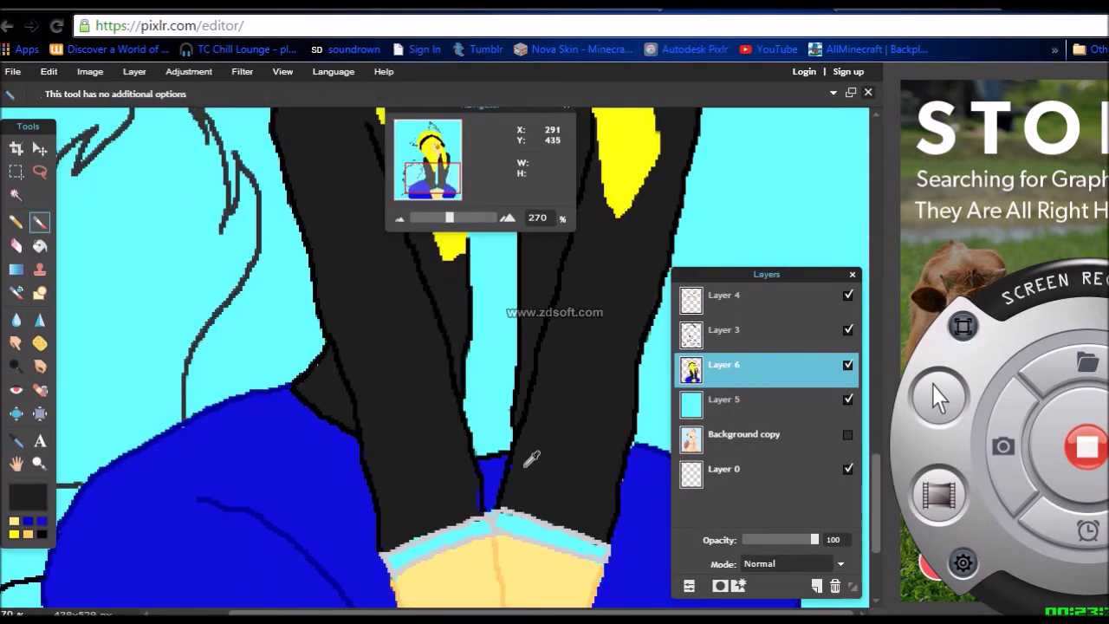
Fill both sleeve cuffs with white (#ffffff) and touch up the adjoining edge of the hands with the sampled skin color.
{"action": "left_click", "coordinate": [27, 496]}
{"action": "left_click", "coordinate": [251, 420]}
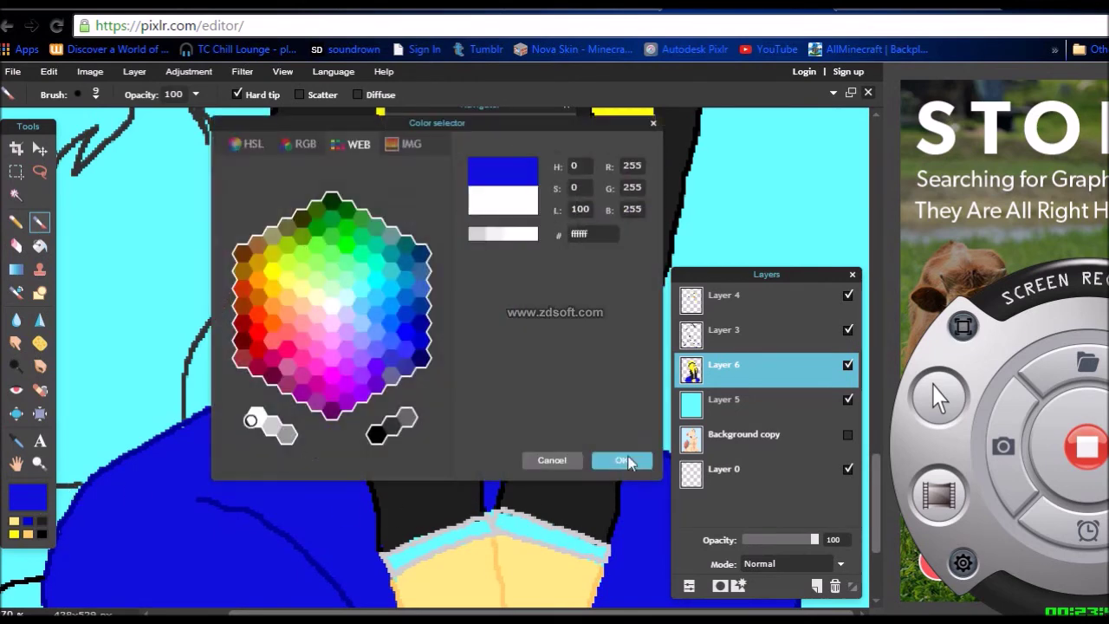
{"action": "left_click", "coordinate": [646, 463]}
{"action": "left_click_drag", "start_coordinate": [502, 519], "coordinate": [522, 529]}
{"action": "left_click", "coordinate": [531, 551], "text": "alt"}
{"action": "left_click_drag", "start_coordinate": [427, 189], "coordinate": [427, 190]}
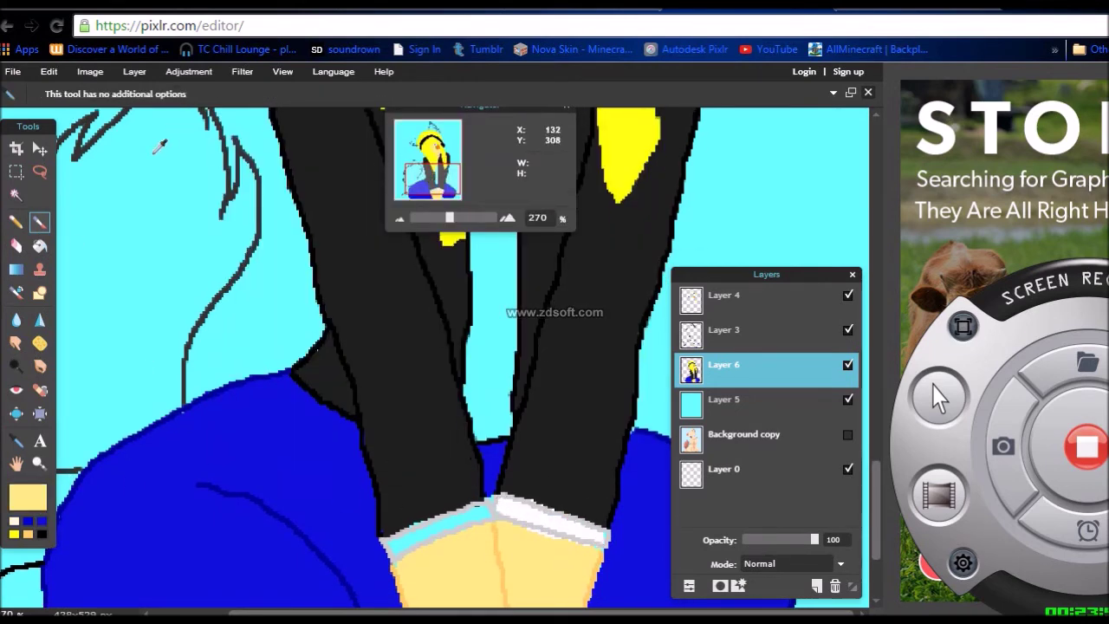
{"action": "left_click_drag", "start_coordinate": [575, 554], "coordinate": [587, 557]}
{"action": "left_click", "coordinate": [525, 515], "text": "alt"}
{"action": "left_click_drag", "start_coordinate": [485, 510], "coordinate": [395, 548]}
{"action": "left_click", "coordinate": [435, 562], "text": "alt"}
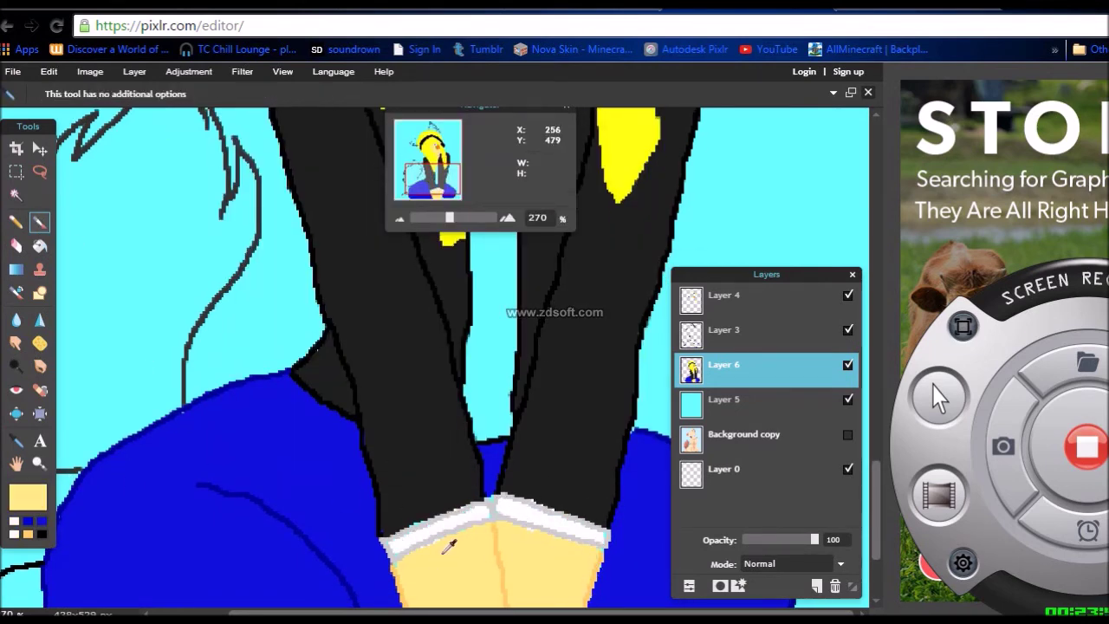
Fill the shirt strip between the jacket fronts with white and touch up its edges against the dark grey jacket.
{"action": "mouse_move", "coordinate": [432, 179]}
{"action": "left_mouse_down"}
{"action": "mouse_move", "coordinate": [423, 168]}
{"action": "mouse_move", "coordinate": [436, 162]}
{"action": "left_mouse_up"}
{"action": "left_click", "coordinate": [14, 522]}
{"action": "left_click_drag", "start_coordinate": [490, 108], "coordinate": [223, 118]}
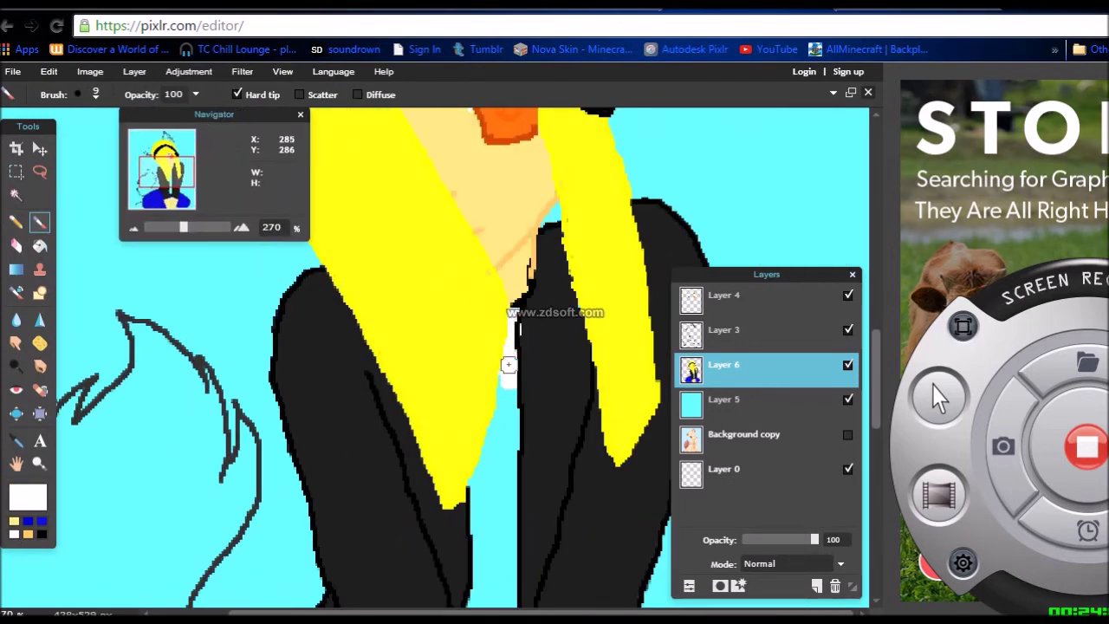
{"action": "mouse_move", "coordinate": [503, 426]}
{"action": "left_mouse_down"}
{"action": "mouse_move", "coordinate": [482, 472]}
{"action": "mouse_move", "coordinate": [484, 545]}
{"action": "mouse_move", "coordinate": [507, 593]}
{"action": "left_mouse_up"}
{"action": "left_click", "coordinate": [529, 474], "text": "alt"}
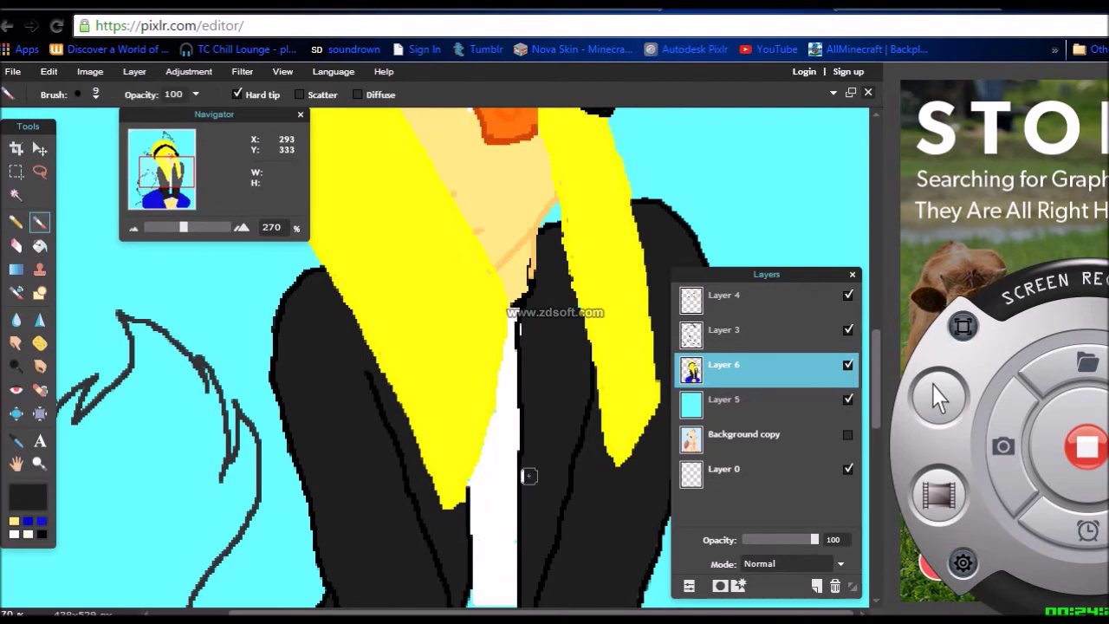
{"action": "left_click", "coordinate": [518, 333], "text": "alt"}
{"action": "scroll", "coordinate": [488, 349], "scroll_direction": "down", "scroll_amount": 5}
{"action": "left_click_drag", "start_coordinate": [477, 386], "coordinate": [484, 354]}
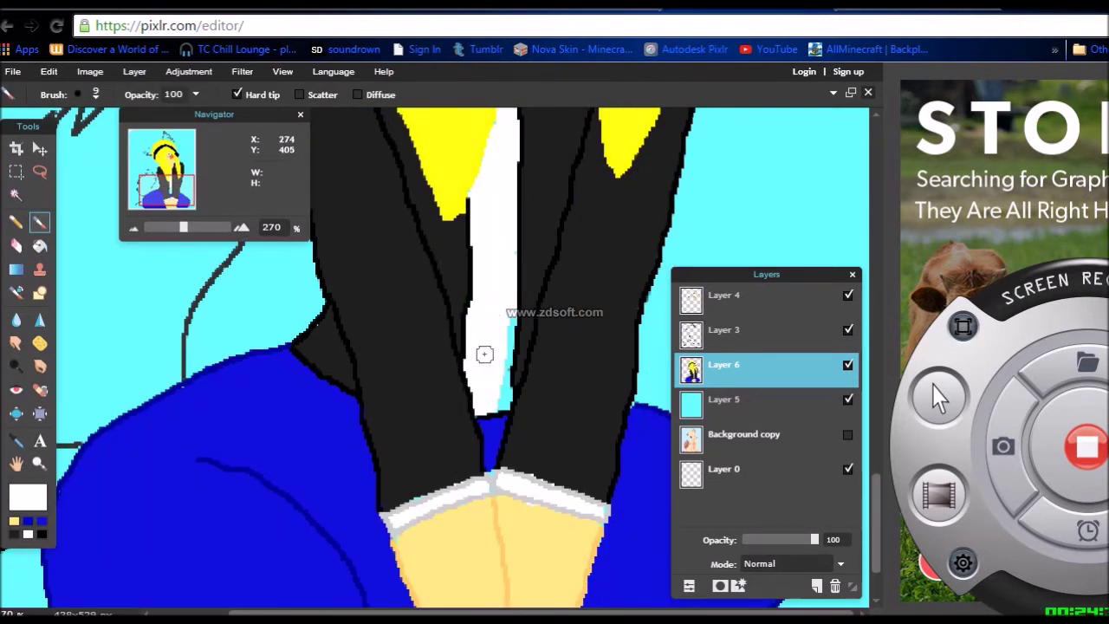
{"action": "left_click", "coordinate": [374, 419], "text": "alt"}
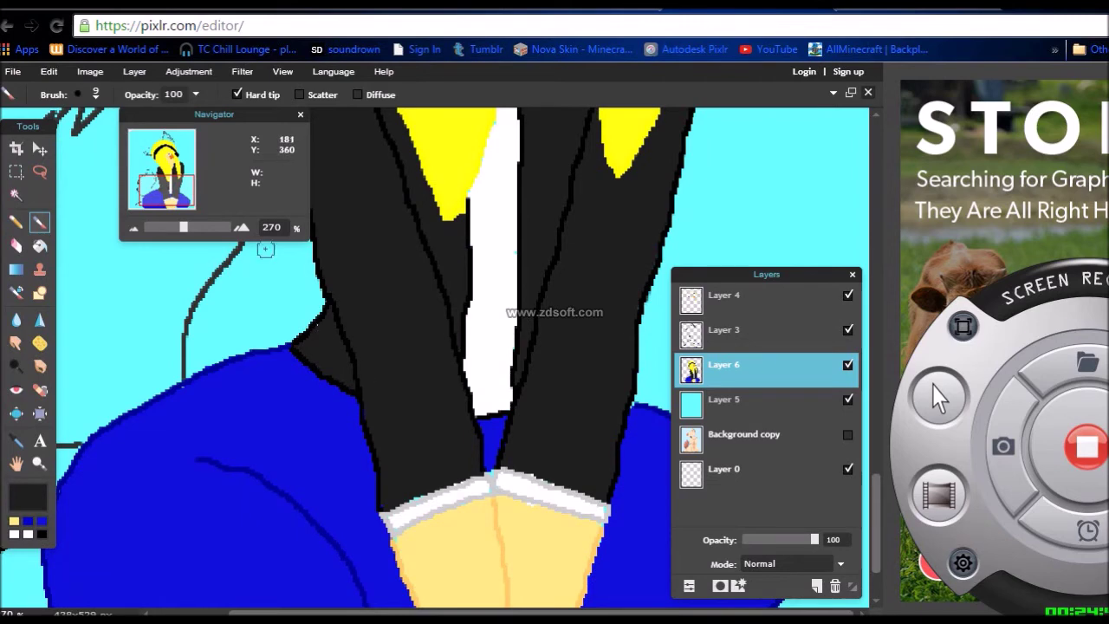
Choose a dark grey and paint the upper and outer parts of the tail with it.
{"action": "left_click_drag", "start_coordinate": [227, 114], "coordinate": [634, 129]}
{"action": "left_click_drag", "start_coordinate": [575, 191], "coordinate": [563, 184]}
{"action": "left_click", "coordinate": [392, 224], "text": "alt"}
{"action": "left_click", "coordinate": [232, 212], "text": "alt"}
{"action": "left_click", "coordinate": [29, 497]}
{"action": "left_click", "coordinate": [396, 426]}
{"action": "left_click", "coordinate": [621, 459]}
{"action": "mouse_move", "coordinate": [250, 368]}
{"action": "left_mouse_down"}
{"action": "mouse_move", "coordinate": [283, 135]}
{"action": "mouse_move", "coordinate": [347, 197]}
{"action": "mouse_move", "coordinate": [323, 269]}
{"action": "mouse_move", "coordinate": [267, 212]}
{"action": "mouse_move", "coordinate": [212, 230]}
{"action": "left_mouse_up"}
{"action": "left_click_drag", "start_coordinate": [169, 264], "coordinate": [130, 369]}
{"action": "mouse_move", "coordinate": [289, 159]}
{"action": "left_mouse_down"}
{"action": "mouse_move", "coordinate": [152, 383]}
{"action": "mouse_move", "coordinate": [135, 443]}
{"action": "left_mouse_up"}
Fill the tail's narrow fur tips with a size 5 brush and the rest of the tail with a size 9 brush.
{"action": "left_click", "coordinate": [87, 94]}
{"action": "left_click", "coordinate": [113, 136]}
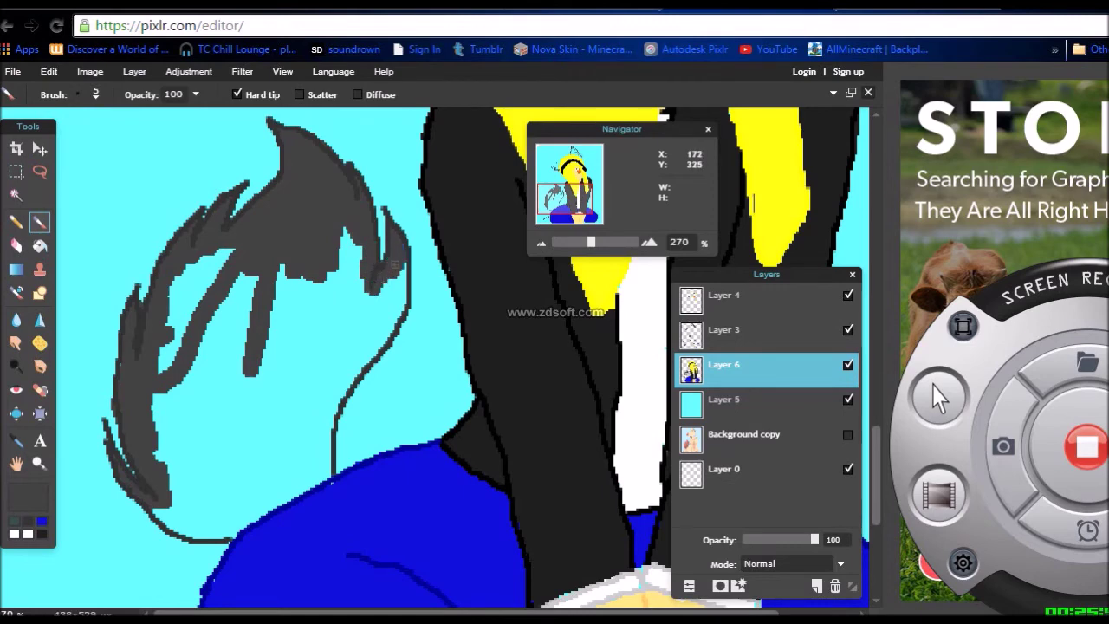
{"action": "left_click", "coordinate": [87, 94]}
{"action": "left_click", "coordinate": [151, 136]}
{"action": "mouse_move", "coordinate": [269, 268]}
{"action": "left_mouse_down"}
{"action": "mouse_move", "coordinate": [260, 334]}
{"action": "mouse_move", "coordinate": [194, 287]}
{"action": "mouse_move", "coordinate": [203, 351]}
{"action": "mouse_move", "coordinate": [168, 455]}
{"action": "mouse_move", "coordinate": [286, 285]}
{"action": "mouse_move", "coordinate": [361, 281]}
{"action": "mouse_move", "coordinate": [174, 472]}
{"action": "mouse_move", "coordinate": [342, 345]}
{"action": "mouse_move", "coordinate": [375, 334]}
{"action": "mouse_move", "coordinate": [232, 461]}
{"action": "mouse_move", "coordinate": [192, 512]}
{"action": "left_mouse_up"}
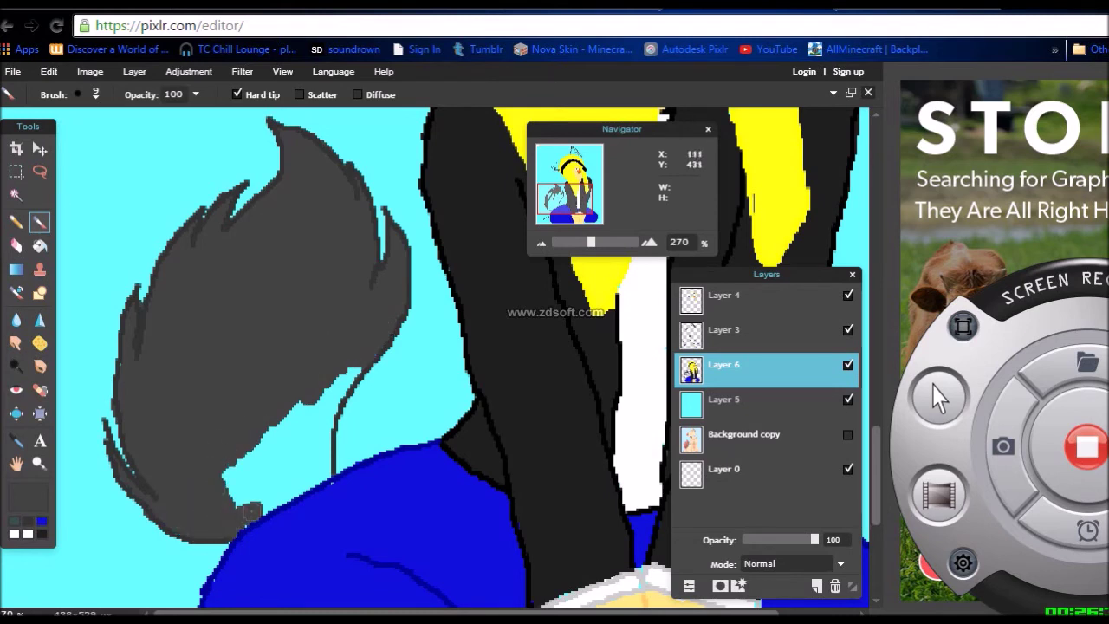
{"action": "left_click_drag", "start_coordinate": [318, 476], "coordinate": [314, 442]}
{"action": "mouse_move", "coordinate": [352, 368]}
{"action": "left_mouse_down"}
{"action": "mouse_move", "coordinate": [269, 437]}
{"action": "mouse_move", "coordinate": [306, 454]}
{"action": "left_mouse_up"}
{"action": "scroll", "coordinate": [263, 458], "scroll_direction": "down", "scroll_amount": 5}
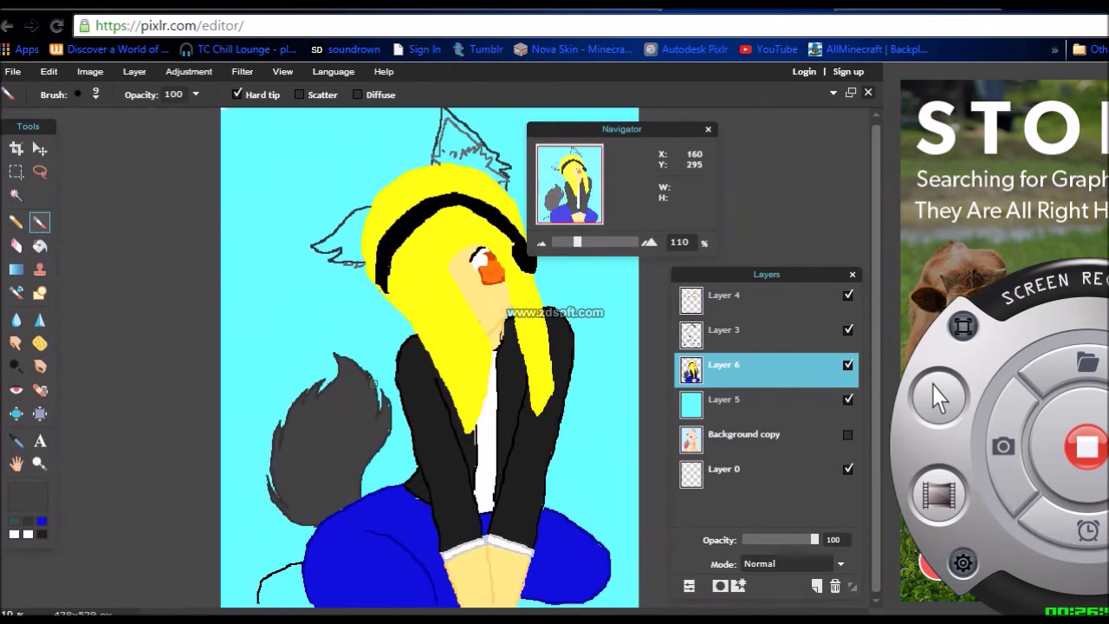
Fill the outer rim of the upright ear with the tail's dark grey, using a size 5 brush.
{"action": "scroll", "coordinate": [485, 286], "scroll_direction": "up", "scroll_amount": 5}
{"action": "left_click_drag", "start_coordinate": [572, 179], "coordinate": [570, 163]}
{"action": "scroll", "coordinate": [466, 208], "scroll_direction": "up", "scroll_amount": 1}
{"action": "left_click", "coordinate": [82, 94]}
{"action": "left_click", "coordinate": [90, 146]}
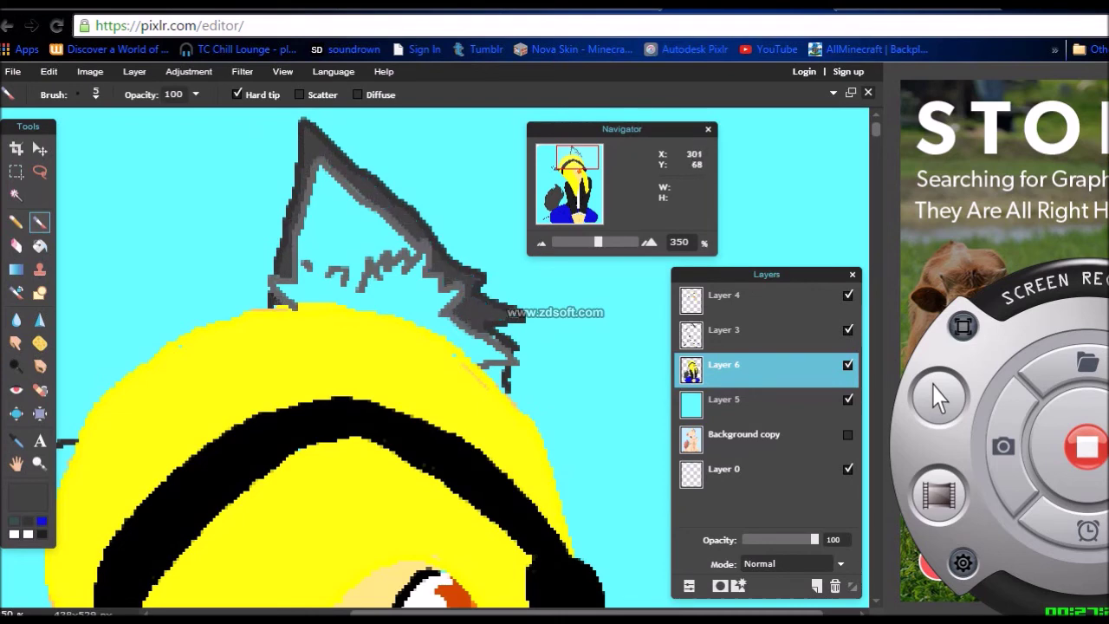
Fill the sideways ear with the same dark grey, using a size 9 brush.
{"action": "left_click", "coordinate": [95, 93]}
{"action": "left_click", "coordinate": [144, 130]}
{"action": "mouse_move", "coordinate": [349, 359]}
{"action": "left_mouse_down"}
{"action": "mouse_move", "coordinate": [317, 368]}
{"action": "mouse_move", "coordinate": [387, 366]}
{"action": "mouse_move", "coordinate": [361, 411]}
{"action": "mouse_move", "coordinate": [437, 412]}
{"action": "mouse_move", "coordinate": [434, 310]}
{"action": "mouse_move", "coordinate": [458, 257]}
{"action": "mouse_move", "coordinate": [363, 327]}
{"action": "mouse_move", "coordinate": [406, 366]}
{"action": "left_mouse_up"}
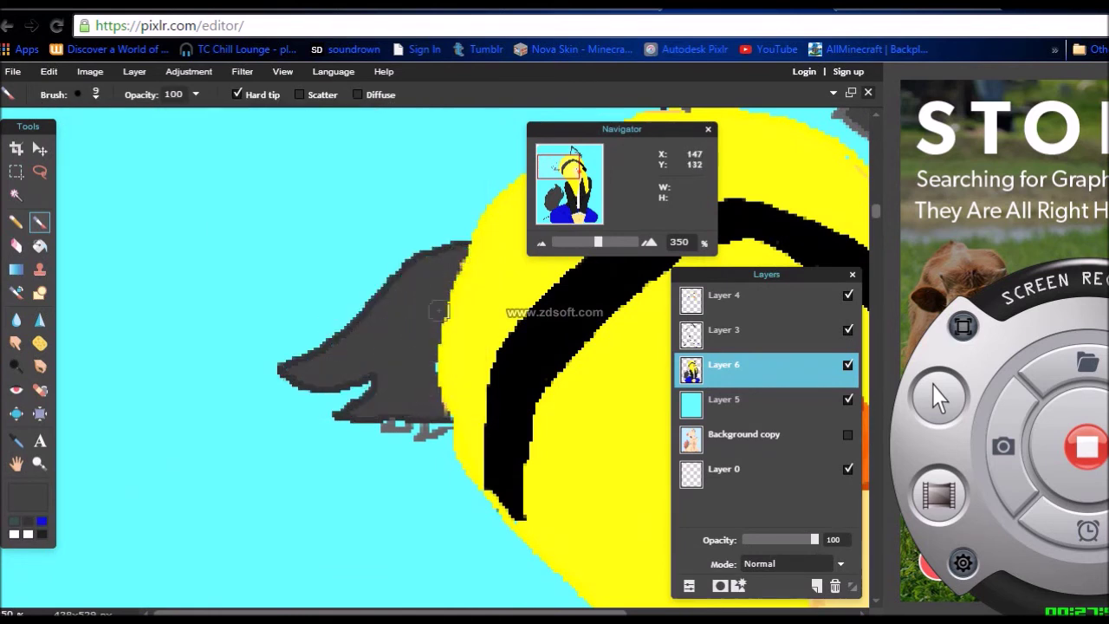
Choose a lighter grey and fill the small fur tuft under the sideways ear with a size 5 brush.
{"action": "left_click", "coordinate": [95, 94]}
{"action": "left_click", "coordinate": [116, 136]}
{"action": "left_click", "coordinate": [401, 427], "text": "alt"}
{"action": "left_click", "coordinate": [28, 496]}
{"action": "left_click", "coordinate": [528, 234]}
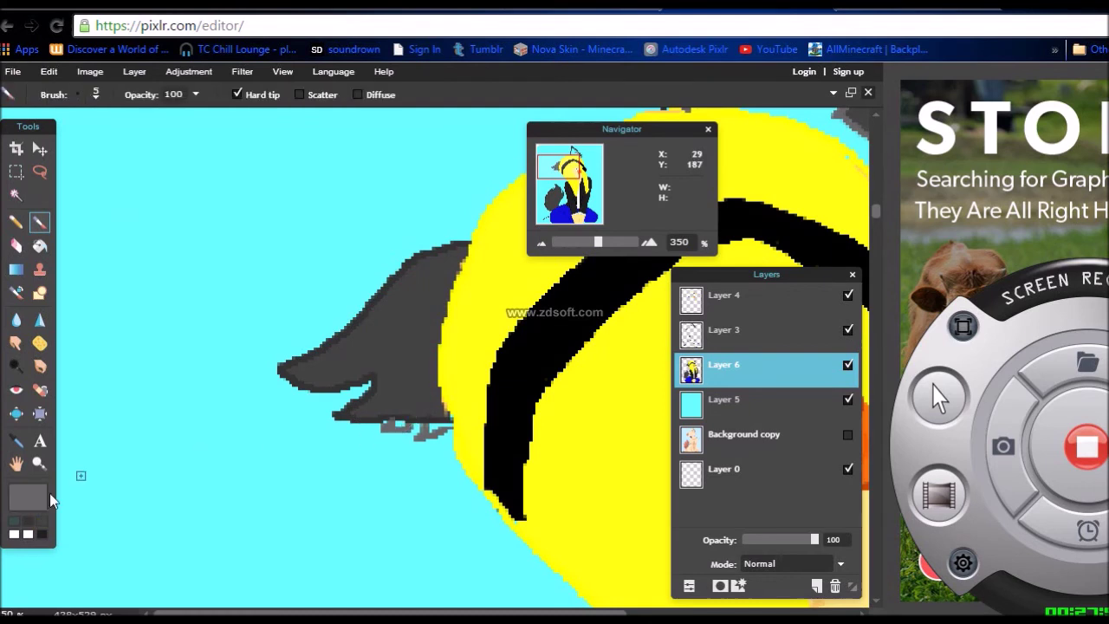
{"action": "left_click", "coordinate": [621, 460]}
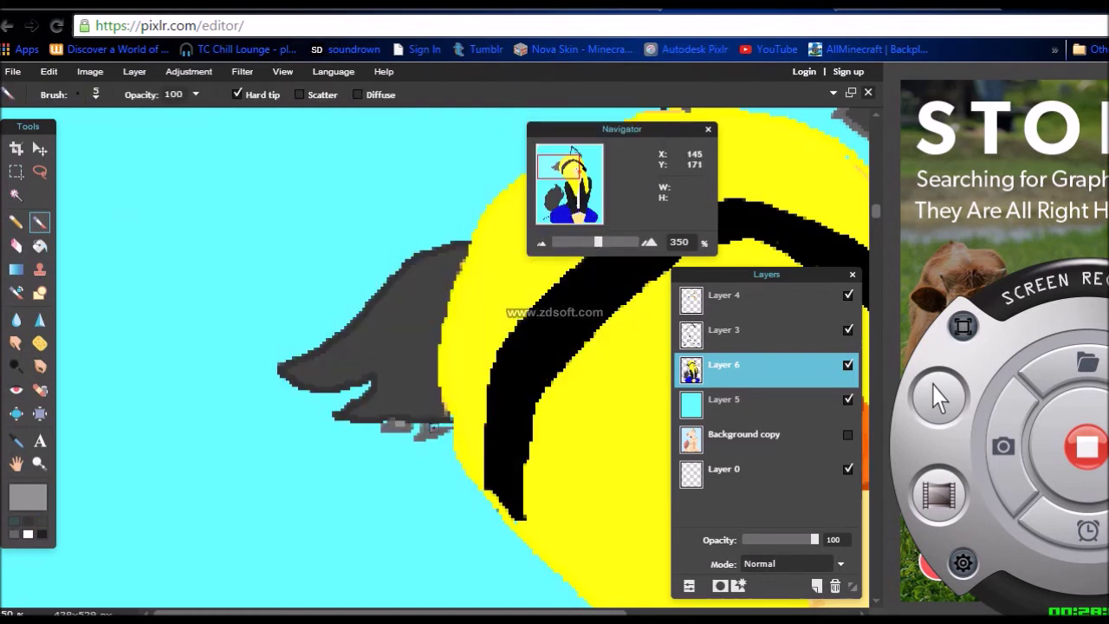
Fill the inside of the upright ear and its fur tufts with the lighter grey.
{"action": "scroll", "coordinate": [437, 425], "scroll_direction": "up", "scroll_amount": 3}
{"action": "mouse_move", "coordinate": [600, 158]}
{"action": "left_mouse_down"}
{"action": "mouse_move", "coordinate": [600, 147]}
{"action": "mouse_move", "coordinate": [579, 149]}
{"action": "left_mouse_up"}
{"action": "mouse_move", "coordinate": [233, 206]}
{"action": "left_mouse_down"}
{"action": "mouse_move", "coordinate": [199, 281]}
{"action": "mouse_move", "coordinate": [200, 323]}
{"action": "mouse_move", "coordinate": [219, 261]}
{"action": "mouse_move", "coordinate": [213, 277]}
{"action": "mouse_move", "coordinate": [280, 320]}
{"action": "mouse_move", "coordinate": [237, 284]}
{"action": "mouse_move", "coordinate": [250, 240]}
{"action": "mouse_move", "coordinate": [284, 250]}
{"action": "left_mouse_up"}
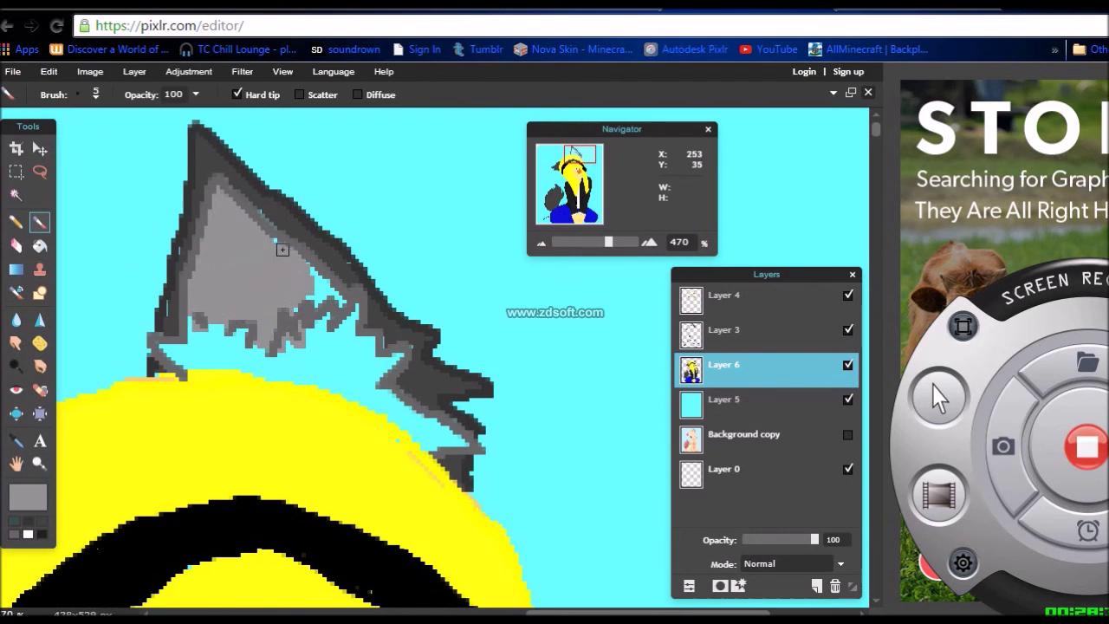
{"action": "mouse_move", "coordinate": [342, 303]}
{"action": "left_mouse_down"}
{"action": "mouse_move", "coordinate": [318, 338]}
{"action": "mouse_move", "coordinate": [207, 322]}
{"action": "mouse_move", "coordinate": [187, 353]}
{"action": "mouse_move", "coordinate": [171, 348]}
{"action": "mouse_move", "coordinate": [184, 360]}
{"action": "mouse_move", "coordinate": [240, 360]}
{"action": "mouse_move", "coordinate": [199, 366]}
{"action": "mouse_move", "coordinate": [328, 370]}
{"action": "mouse_move", "coordinate": [336, 335]}
{"action": "mouse_move", "coordinate": [368, 342]}
{"action": "mouse_move", "coordinate": [389, 364]}
{"action": "mouse_move", "coordinate": [360, 387]}
{"action": "mouse_move", "coordinate": [424, 444]}
{"action": "left_mouse_up"}
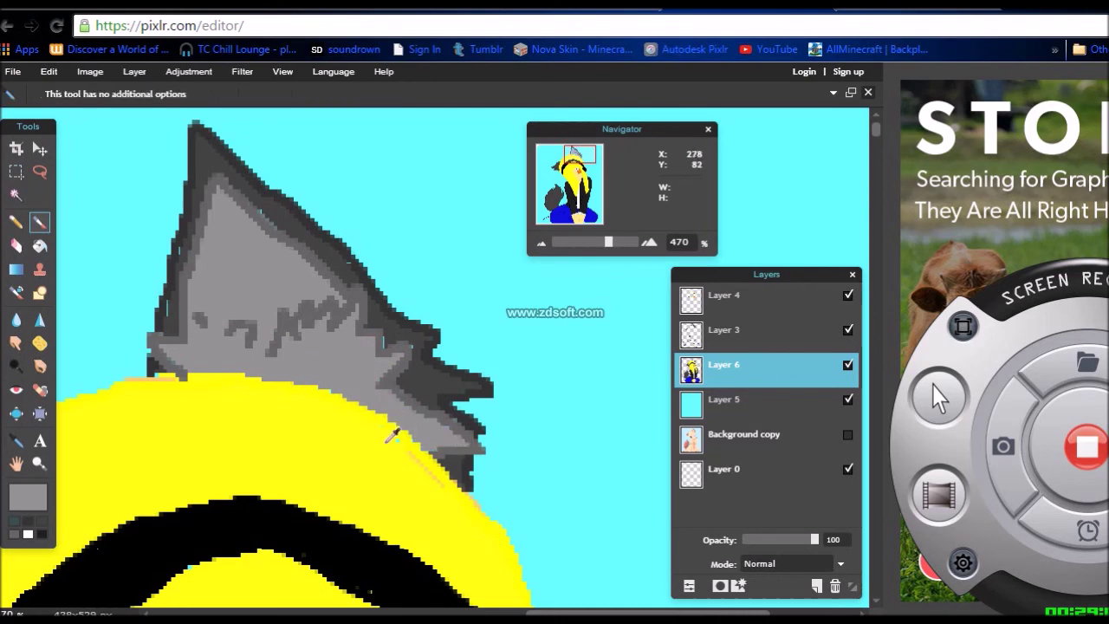
Touch up the hair edge below the upright ear with yellow and the gaps in the ear's rim with dark grey.
{"action": "left_click", "coordinate": [389, 439], "text": "alt"}
{"action": "left_click", "coordinate": [399, 440]}
{"action": "left_click", "coordinate": [324, 236], "text": "alt"}
{"action": "left_click", "coordinate": [290, 220], "text": "alt"}
{"action": "left_click", "coordinate": [261, 210]}
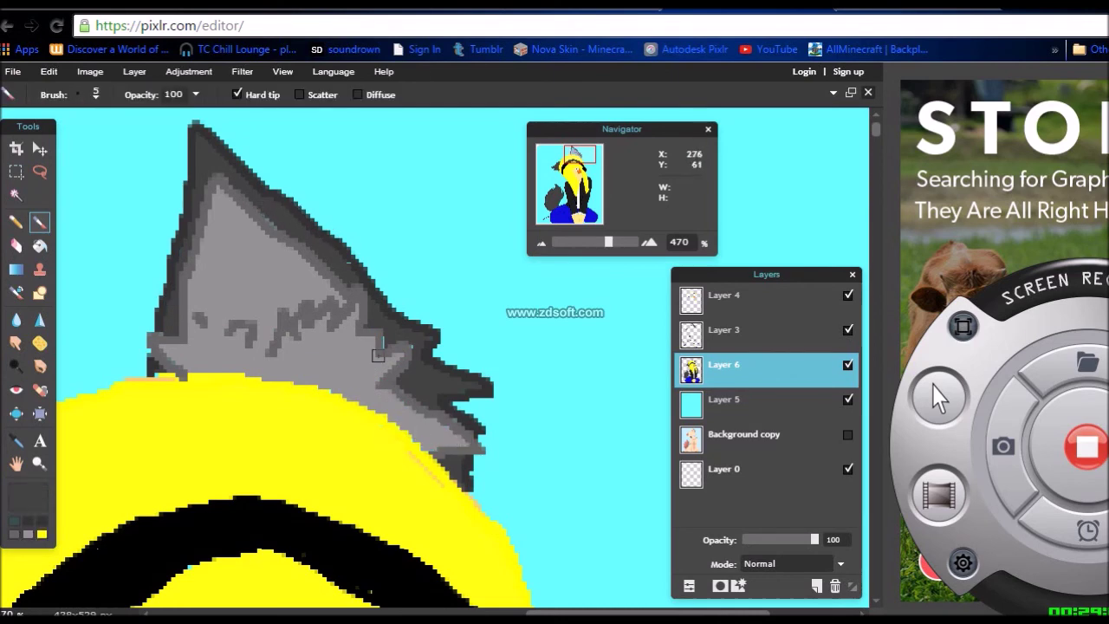
Fill the shoe behind the tail-side leg with black, using a size 9 brush.
{"action": "scroll", "coordinate": [401, 336], "scroll_direction": "down", "scroll_amount": 8}
{"action": "scroll", "coordinate": [401, 336], "scroll_direction": "up", "scroll_amount": 9}
{"action": "scroll", "coordinate": [485, 283], "scroll_direction": "down", "scroll_amount": 7}
{"action": "scroll", "coordinate": [131, 311], "scroll_direction": "up", "scroll_amount": 7}
{"action": "left_click", "coordinate": [95, 96]}
{"action": "left_click", "coordinate": [145, 135]}
{"action": "left_click", "coordinate": [78, 96]}
{"action": "left_click", "coordinate": [215, 474], "text": "alt"}
{"action": "mouse_move", "coordinate": [301, 459]}
{"action": "left_mouse_down"}
{"action": "mouse_move", "coordinate": [271, 464]}
{"action": "mouse_move", "coordinate": [211, 567]}
{"action": "mouse_move", "coordinate": [309, 590]}
{"action": "left_mouse_up"}
{"action": "scroll", "coordinate": [217, 589], "scroll_direction": "down", "scroll_amount": 1}
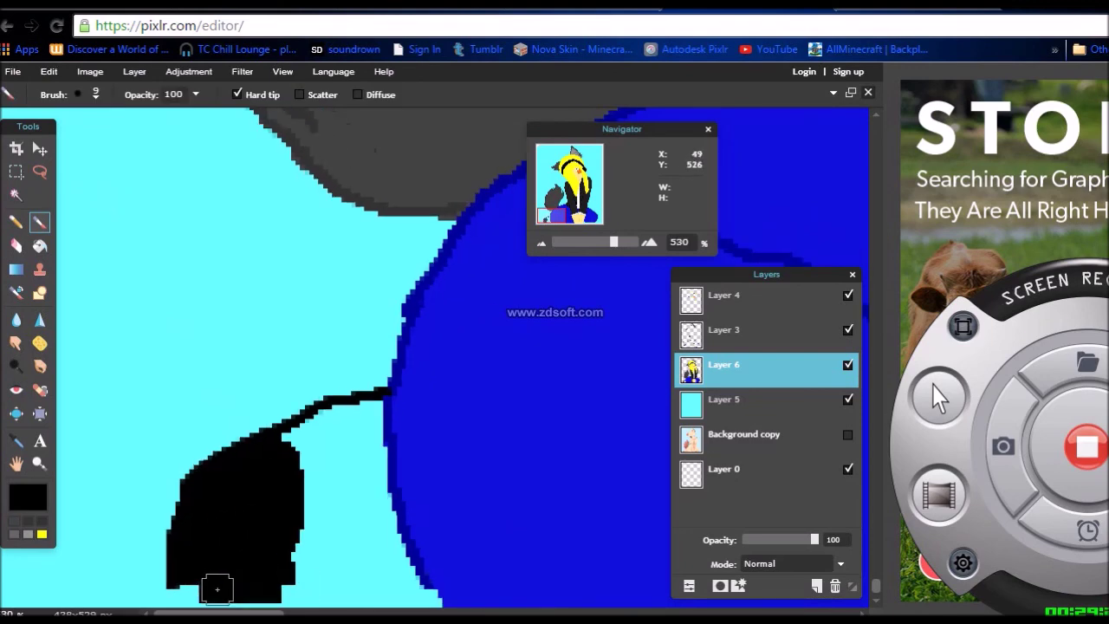
{"action": "scroll", "coordinate": [217, 589], "scroll_direction": "down", "scroll_amount": 5}
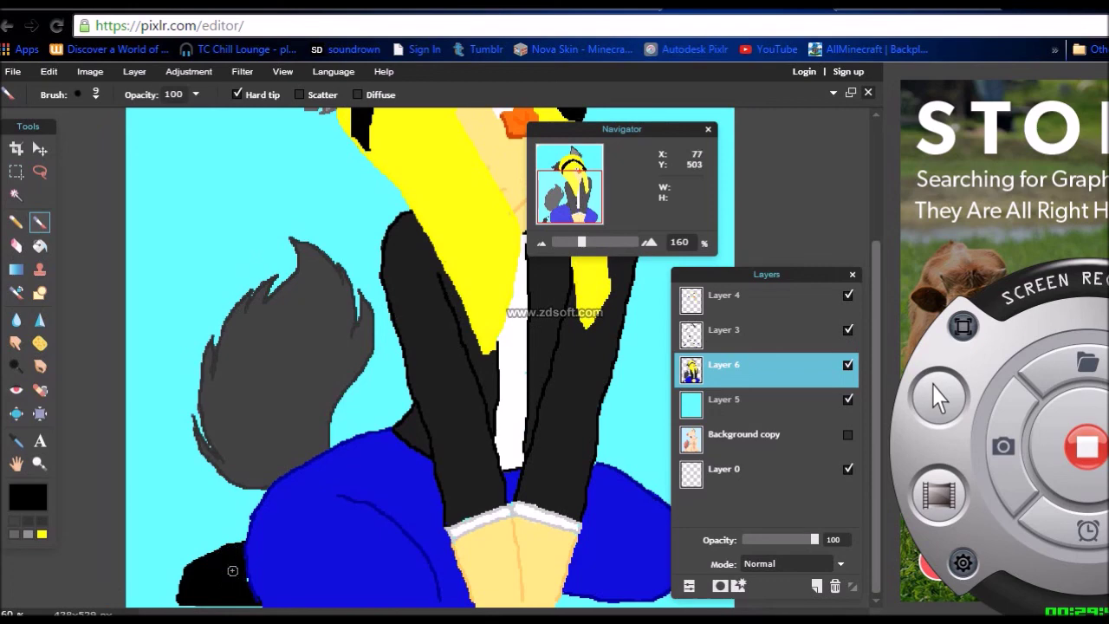
Touch up the edge between the blue leg and the black shoe with the sampled colors.
{"action": "left_click", "coordinate": [266, 596], "text": "alt"}
{"action": "left_click", "coordinate": [258, 600], "text": "alt"}
{"action": "scroll", "coordinate": [260, 599], "scroll_direction": "down", "scroll_amount": 2}
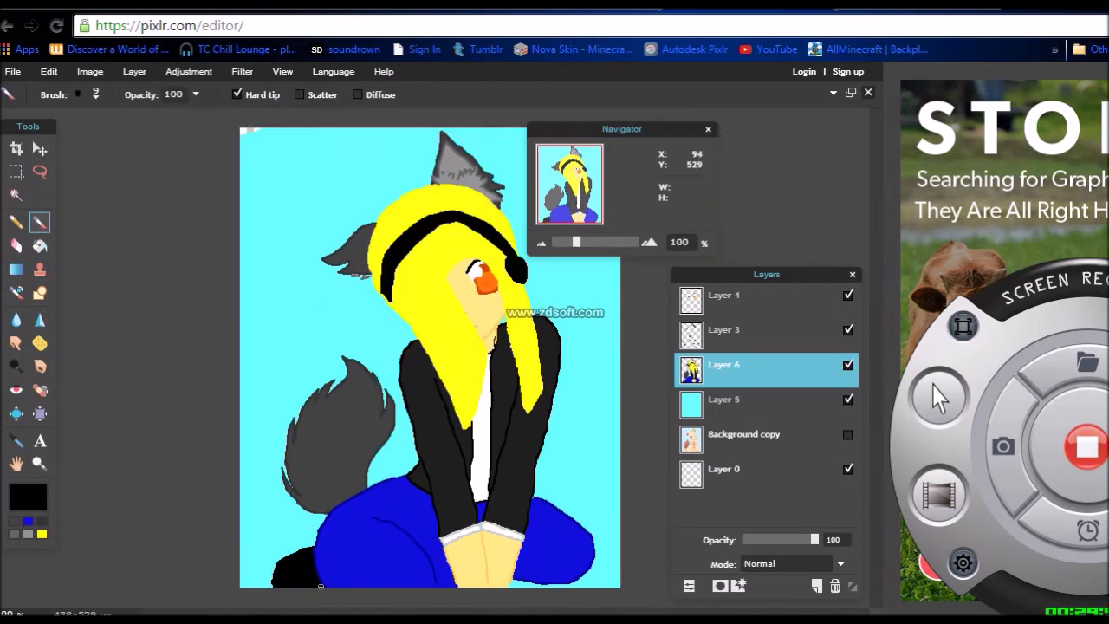
Draw an X in red and orange tones on the headphones' black ear cup with a small brush.
{"action": "scroll", "coordinate": [539, 287], "scroll_direction": "up", "scroll_amount": 5}
{"action": "left_click", "coordinate": [95, 94]}
{"action": "left_click", "coordinate": [115, 129]}
{"action": "left_click", "coordinate": [27, 497]}
{"action": "left_click", "coordinate": [263, 327]}
{"action": "left_click", "coordinate": [621, 460]}
{"action": "mouse_move", "coordinate": [614, 365]}
{"action": "left_mouse_down"}
{"action": "mouse_move", "coordinate": [627, 394]}
{"action": "mouse_move", "coordinate": [611, 391]}
{"action": "left_mouse_up"}
{"action": "left_click", "coordinate": [95, 94]}
{"action": "left_click", "coordinate": [28, 495]}
{"action": "left_click", "coordinate": [267, 317]}
{"action": "left_click", "coordinate": [618, 460]}
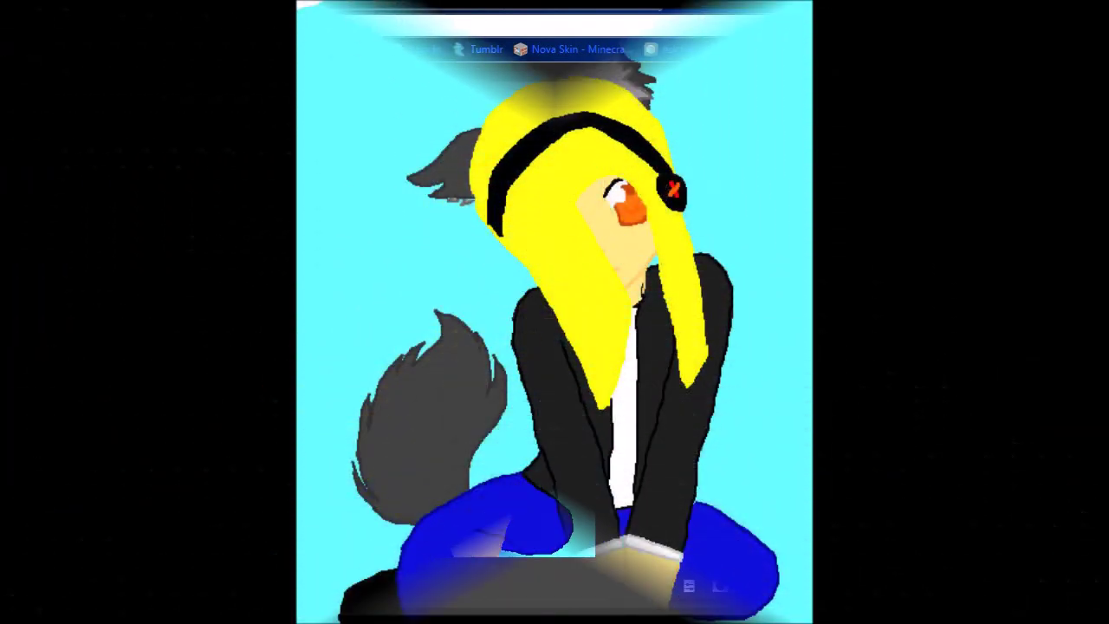